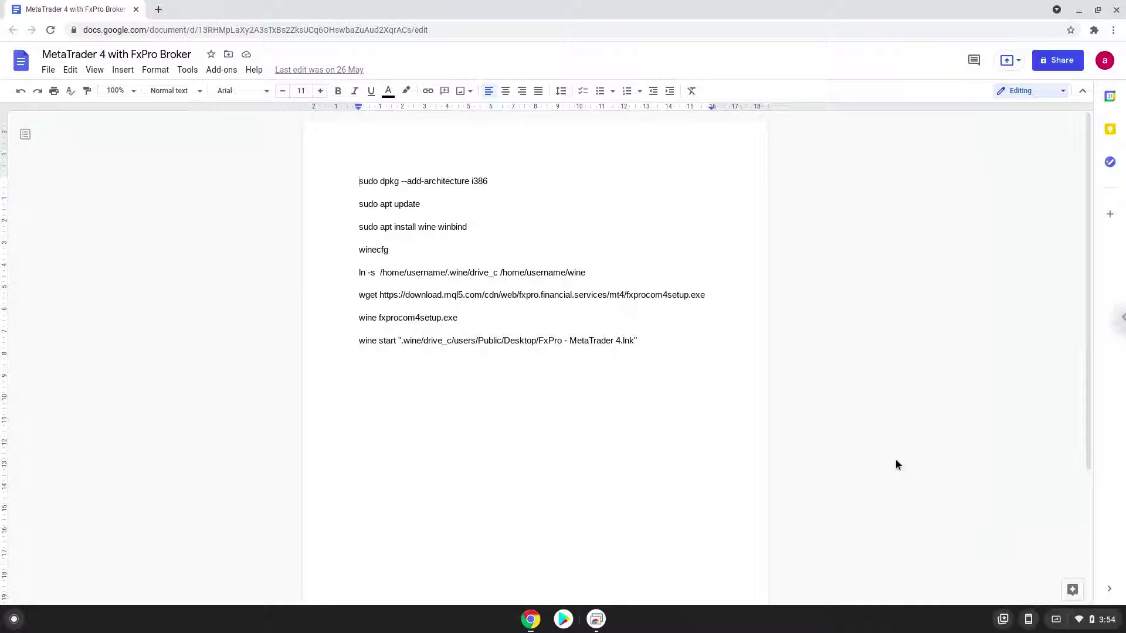
Open the ChromeOS Settings window from the Quick Settings panel.
left_click(1071, 623)
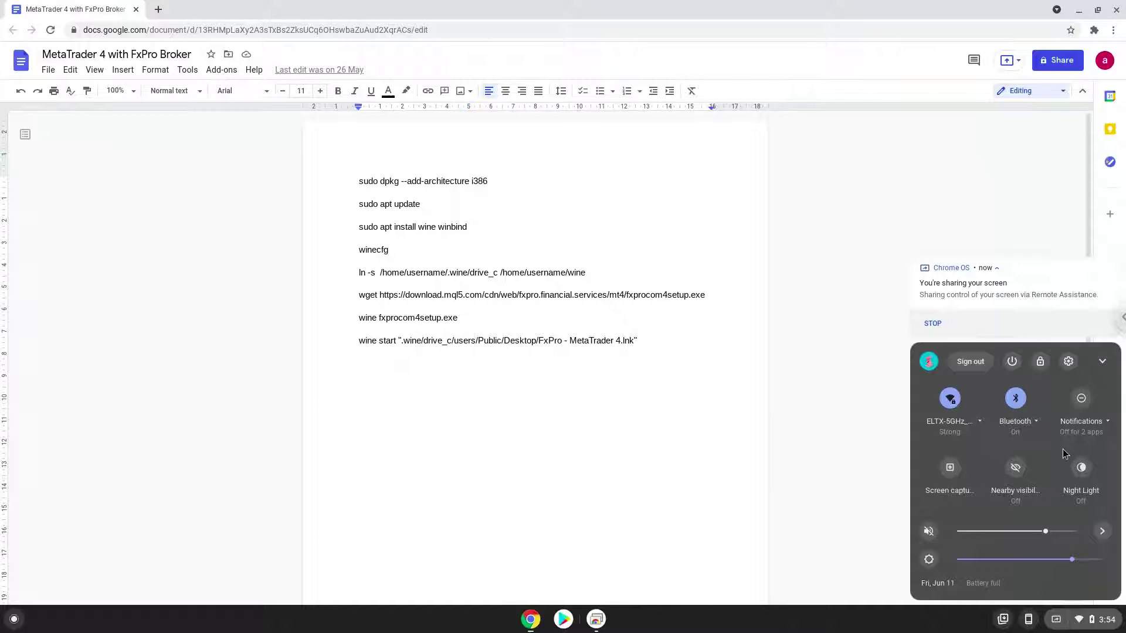
left_click(1067, 362)
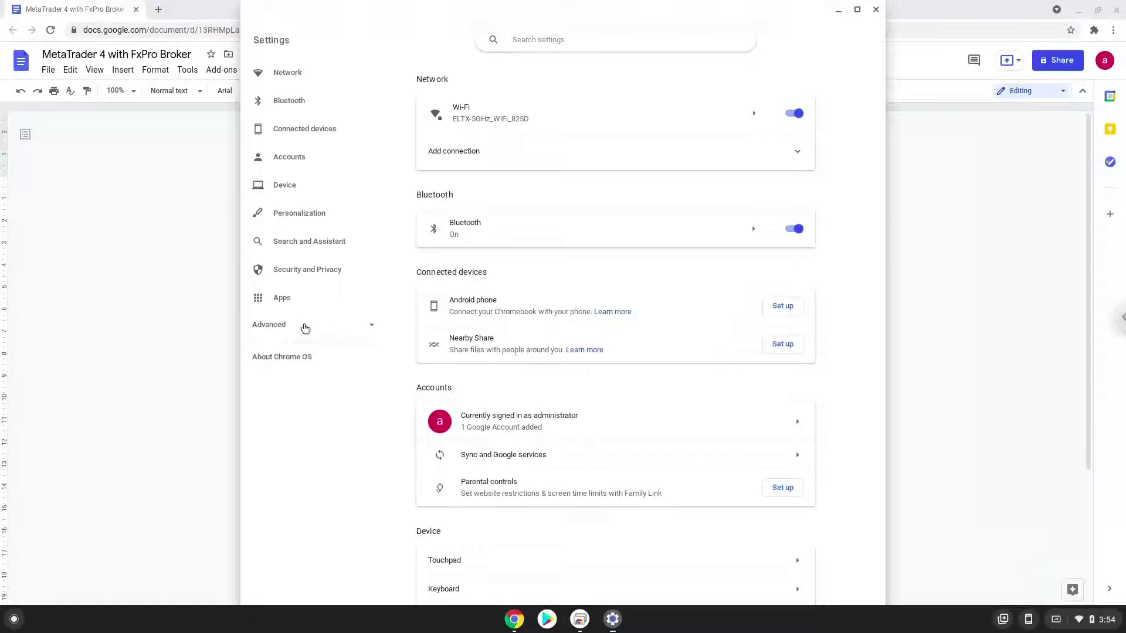
Turn on the Linux development environment under Developers with the recommended disk size.
left_click(305, 327)
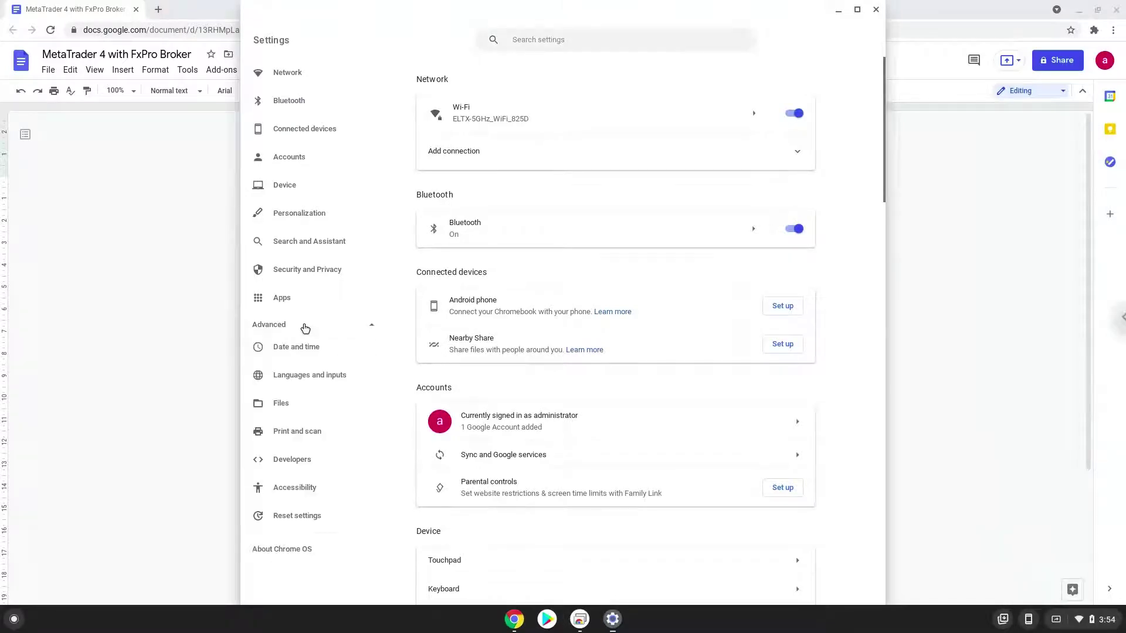
left_click(305, 464)
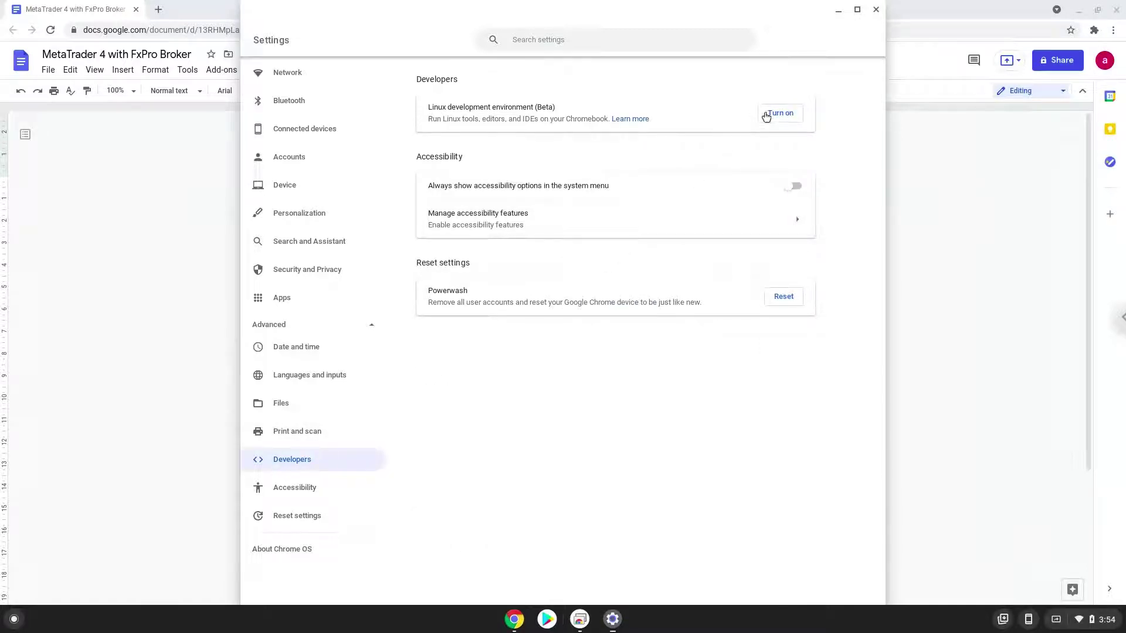
left_click(765, 116)
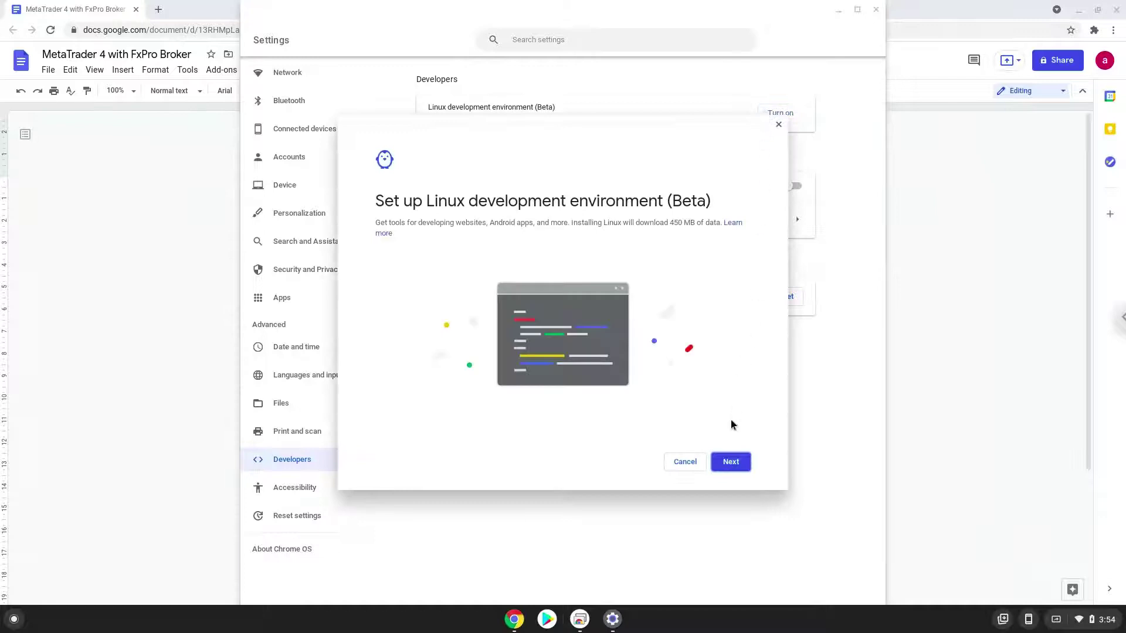
left_click(730, 462)
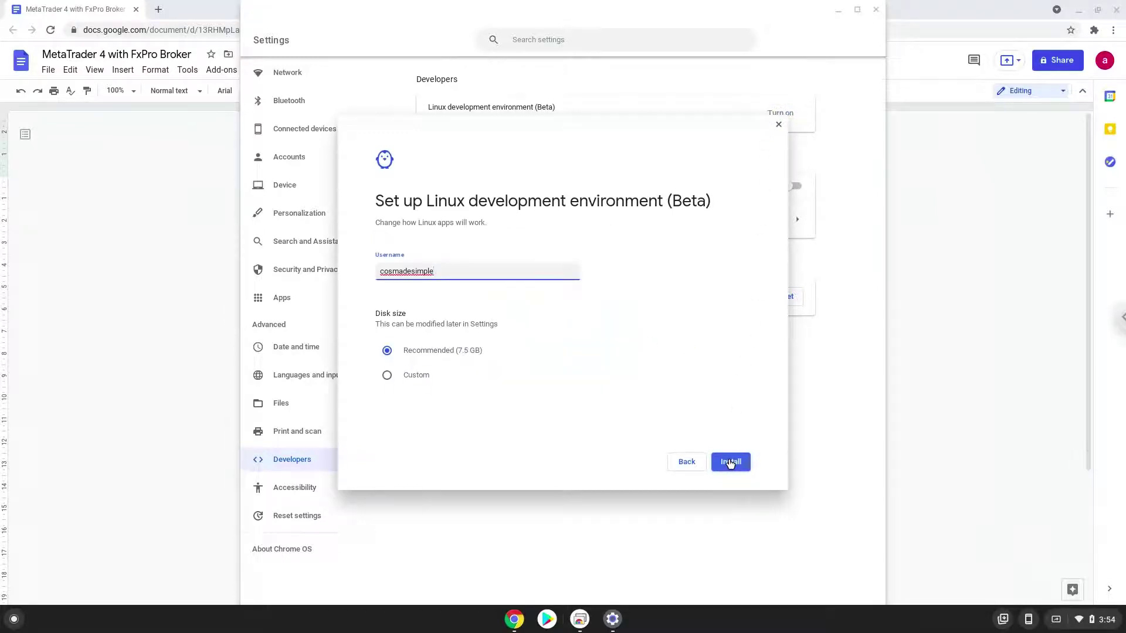
left_click(730, 462)
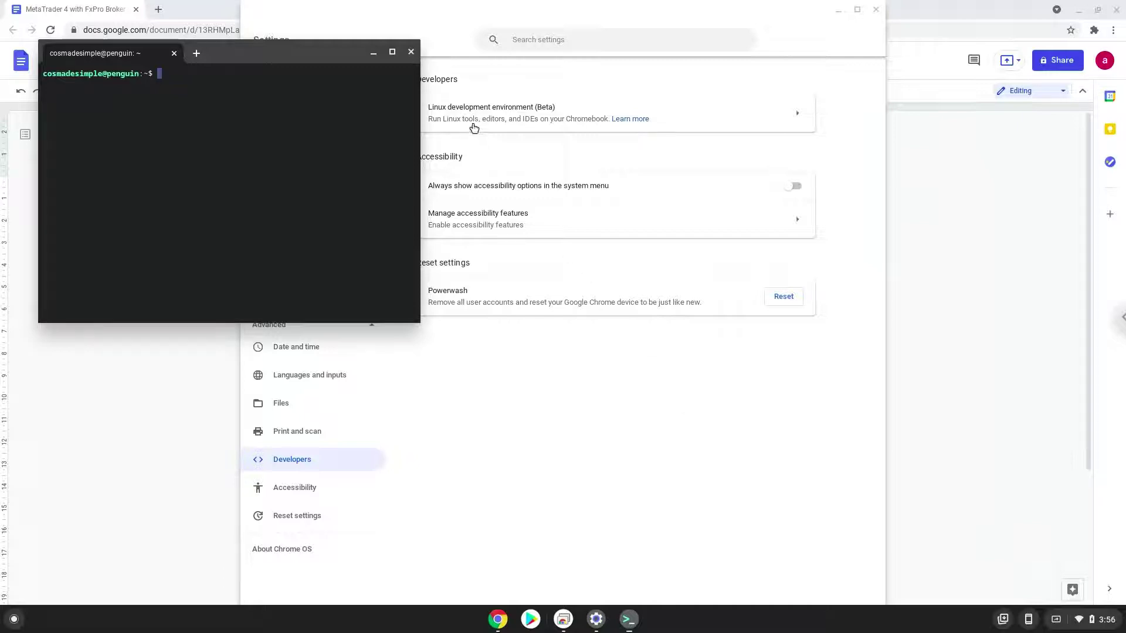
Close the terminal and Settings, then copy the 'sudo dpkg --add-architecture i386' line.
left_click(410, 52)
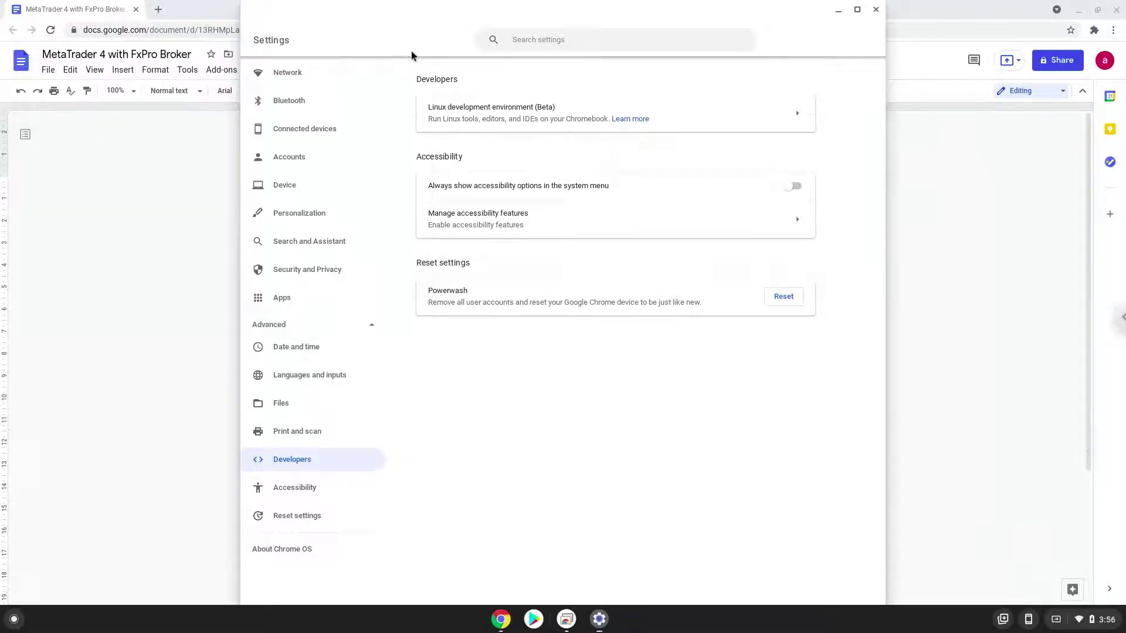
left_click(877, 10)
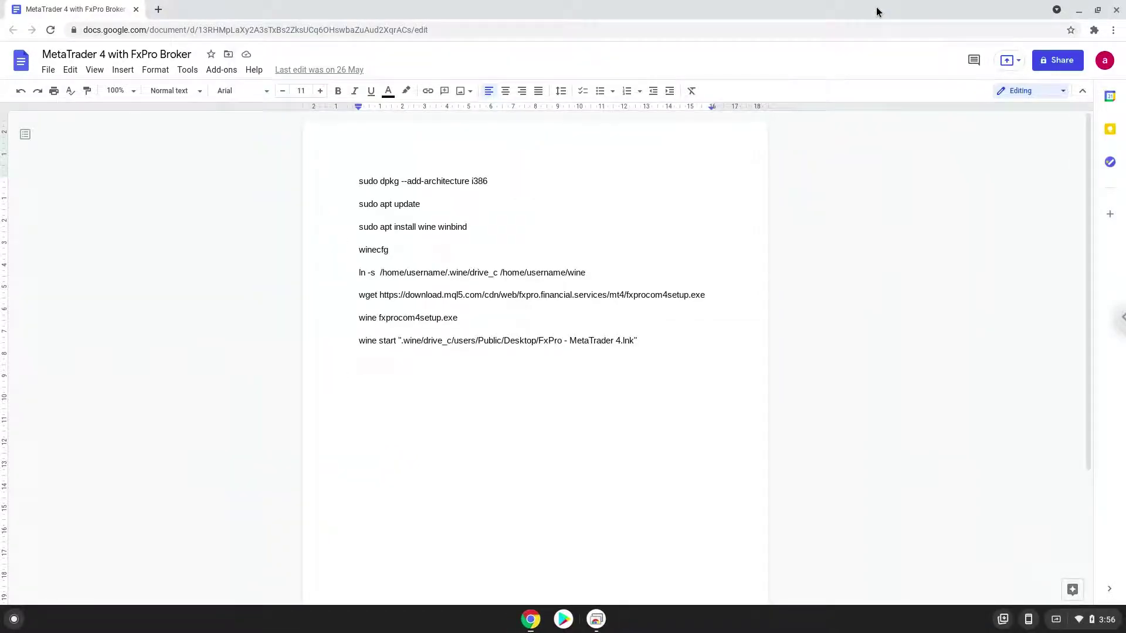
triple_click(448, 181)
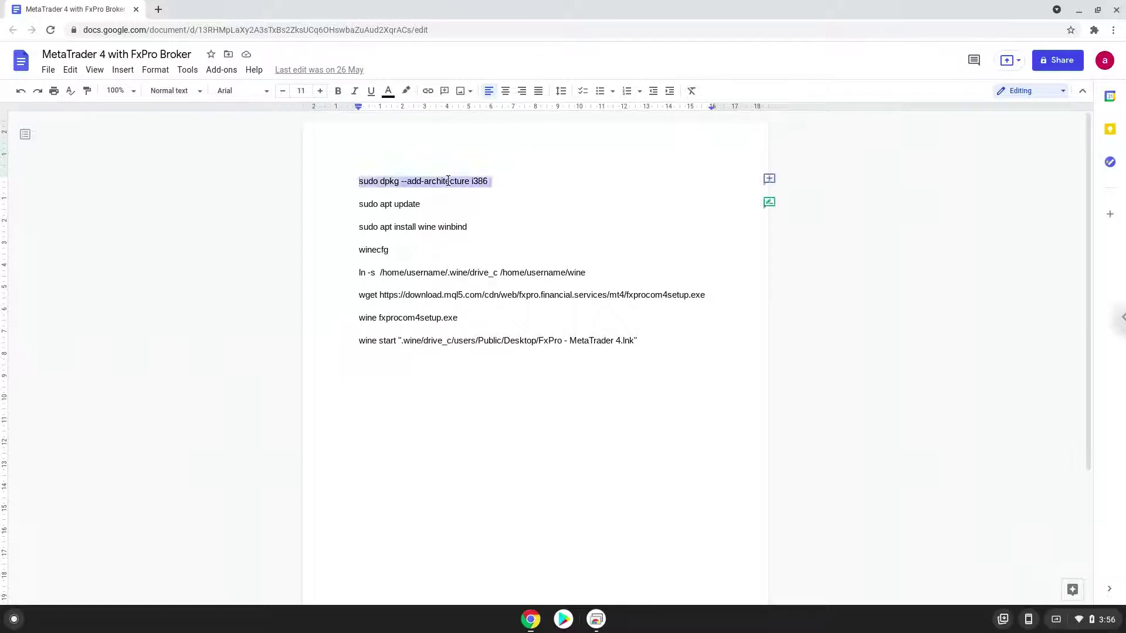
right_click(448, 181)
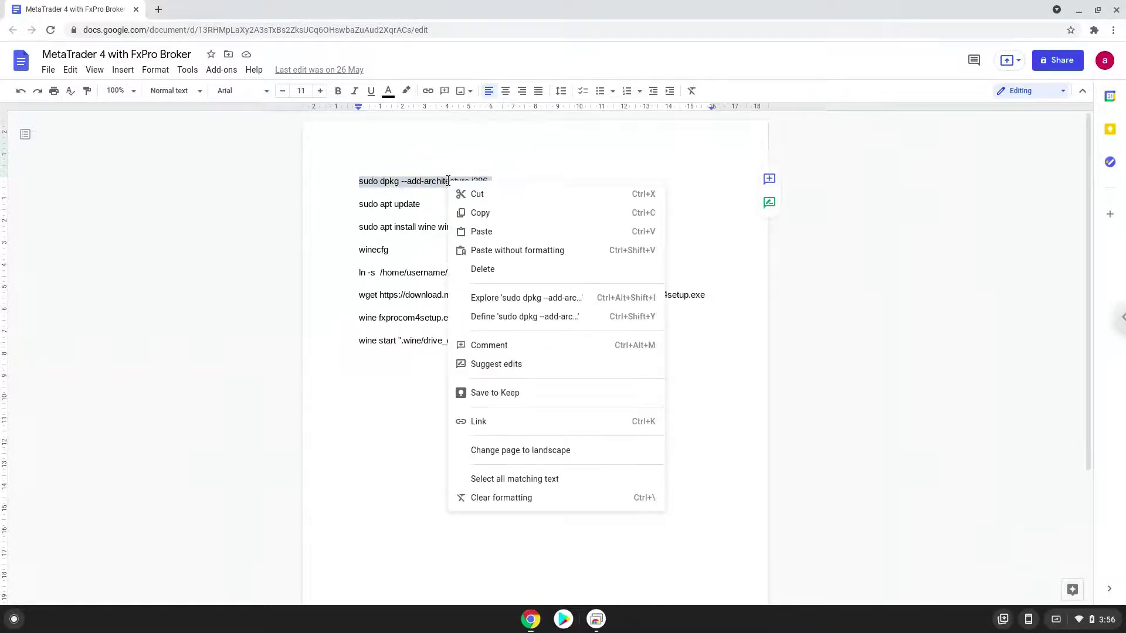
left_click(484, 214)
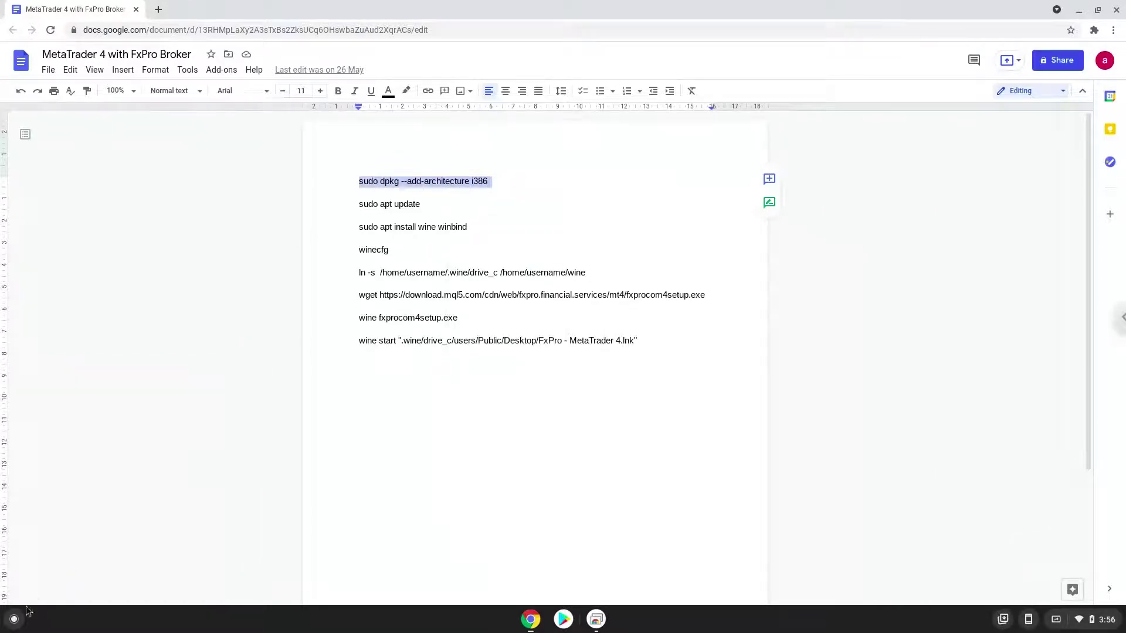
Launch the Terminal app by searching 'ter' in the launcher.
left_click(14, 619)
type("t")
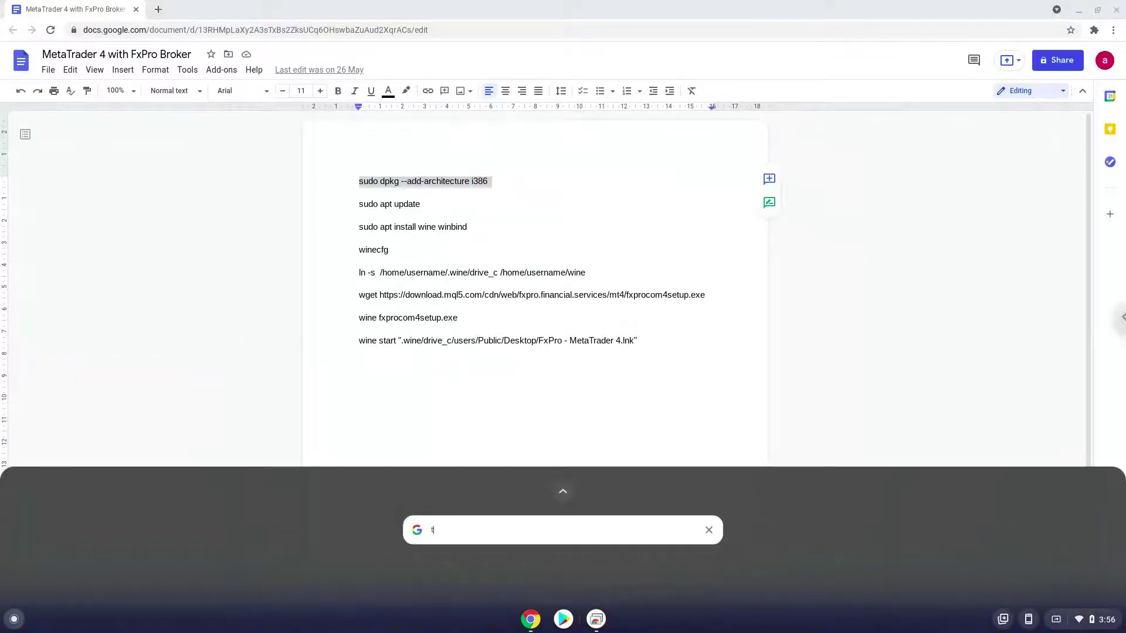
type("er")
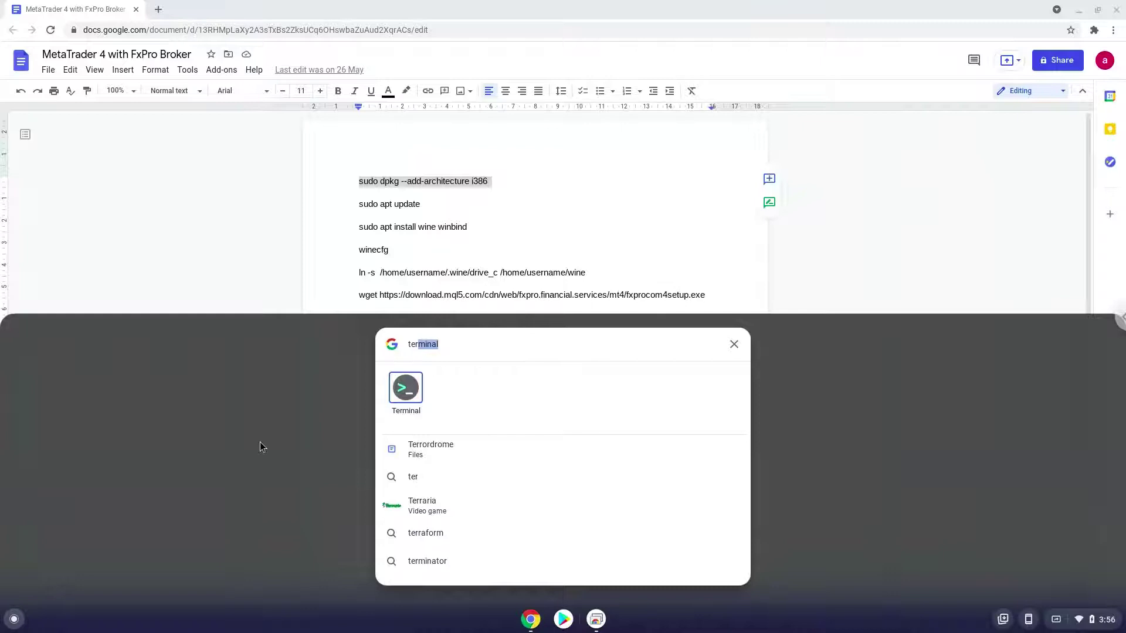
left_click(401, 389)
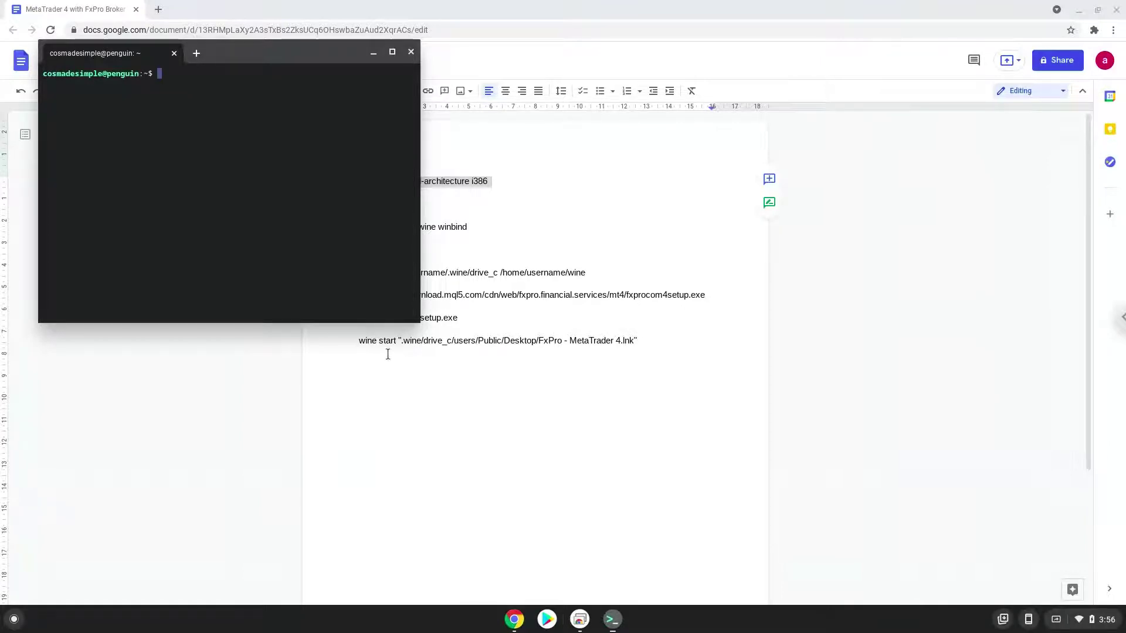
Maximize the terminal and run sudo dpkg --add-architecture i386.
double_click(251, 57)
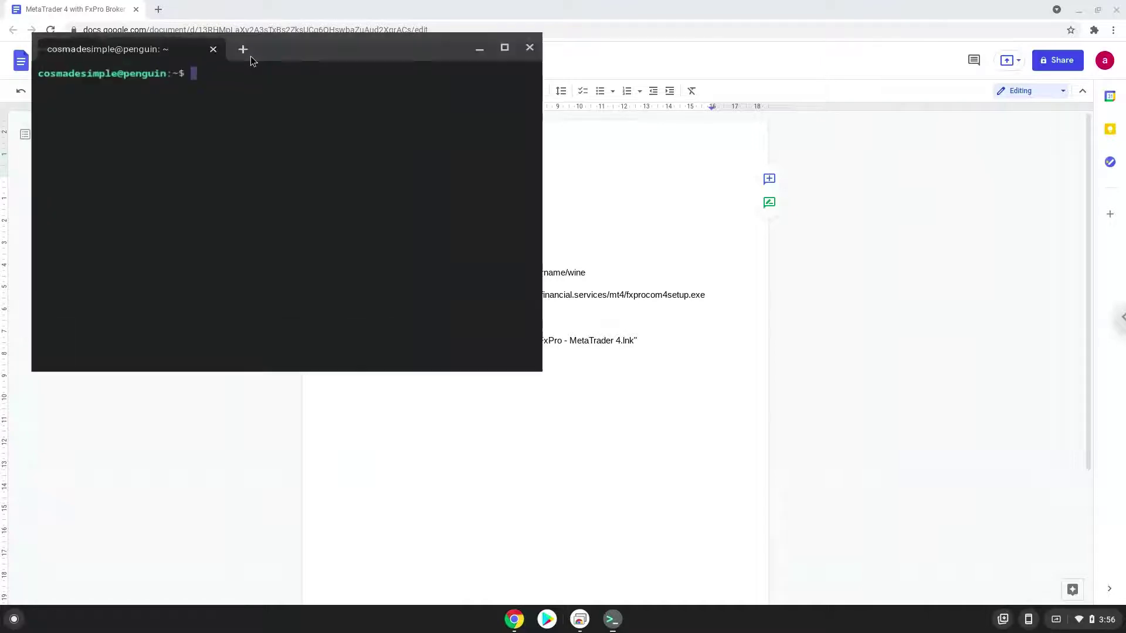
key("ctrl+shift+v")
key("Return")
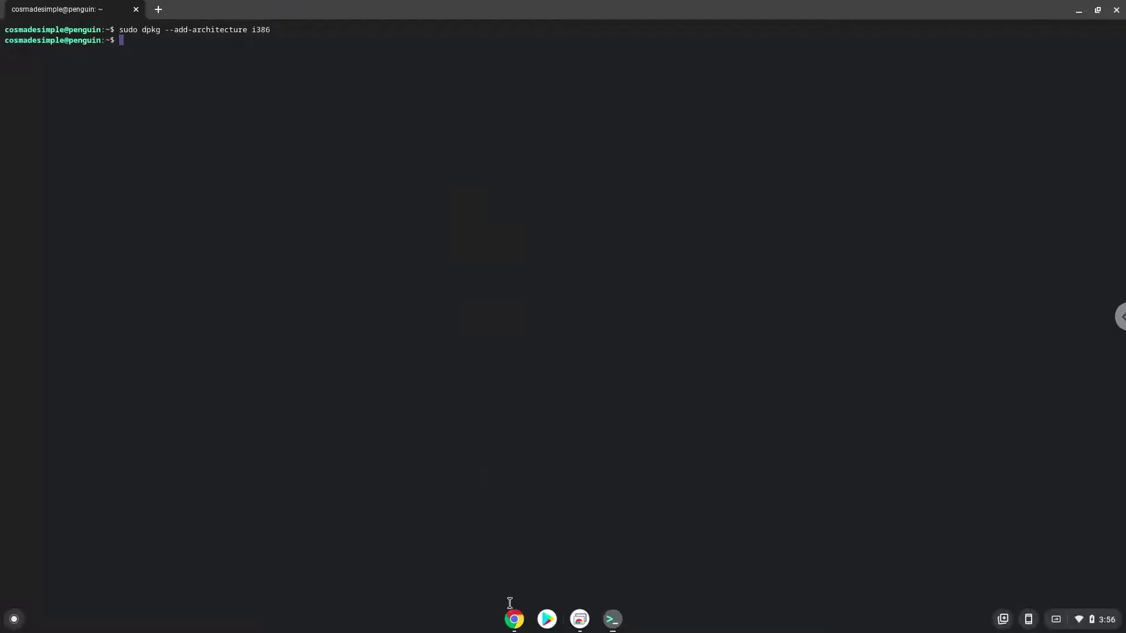
Copy 'sudo apt update' from the doc and run it in the terminal.
left_click(515, 620)
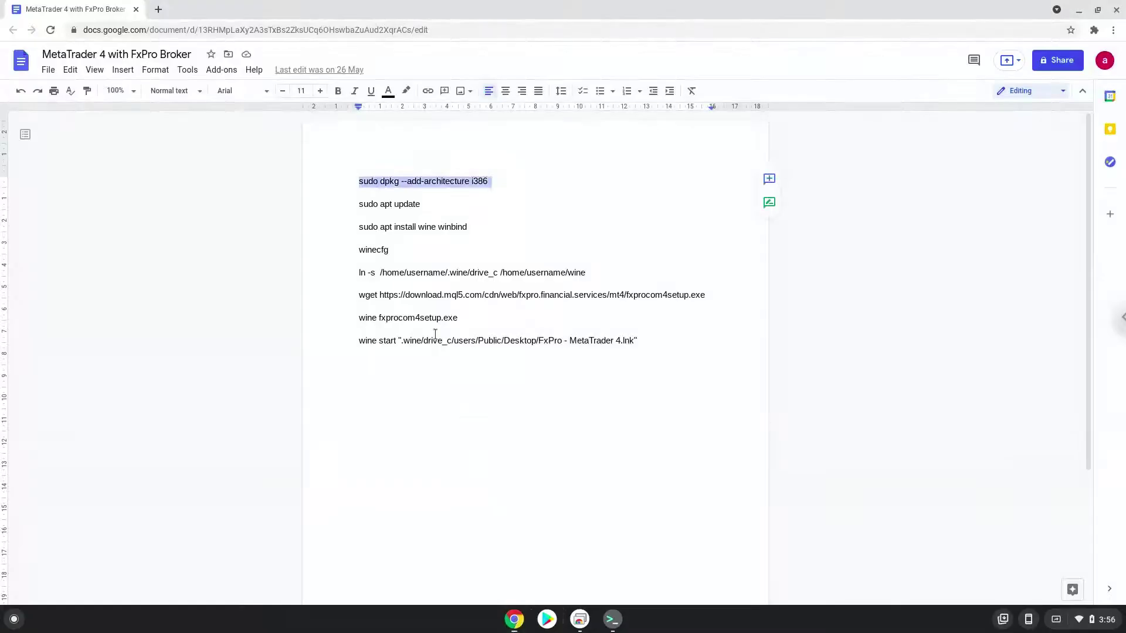
triple_click(365, 205)
right_click(364, 206)
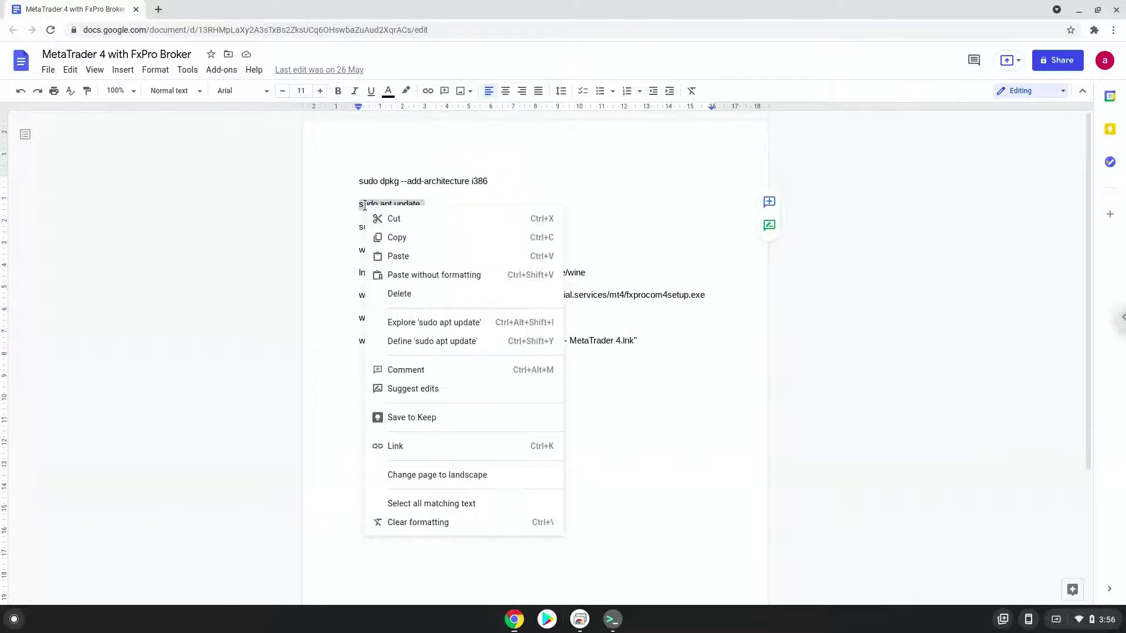
left_click(393, 237)
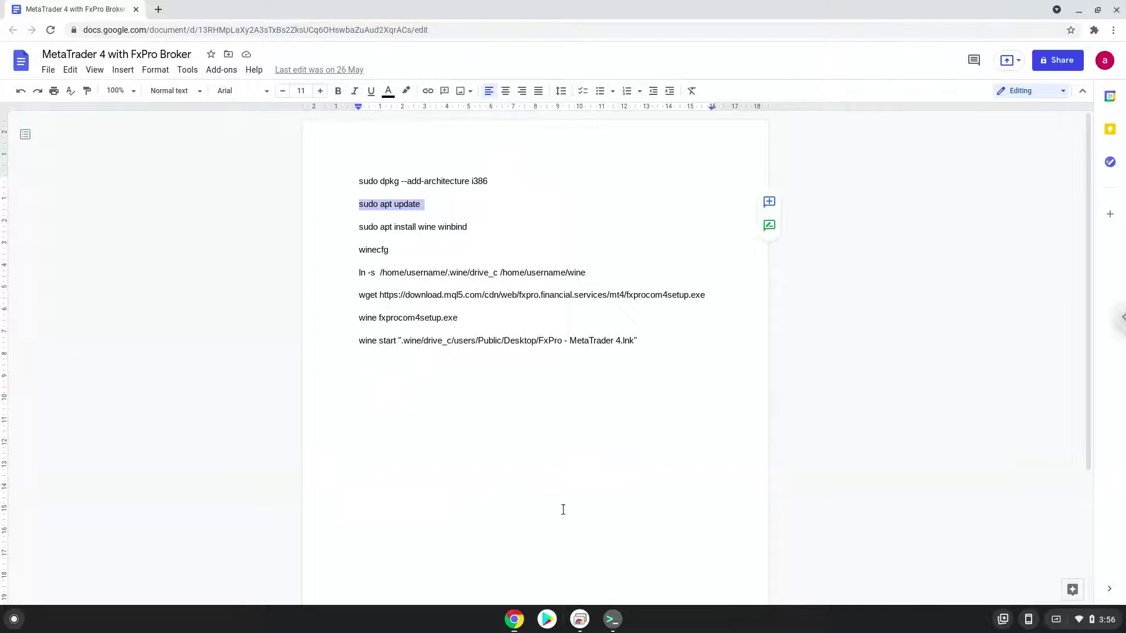
left_click(610, 625)
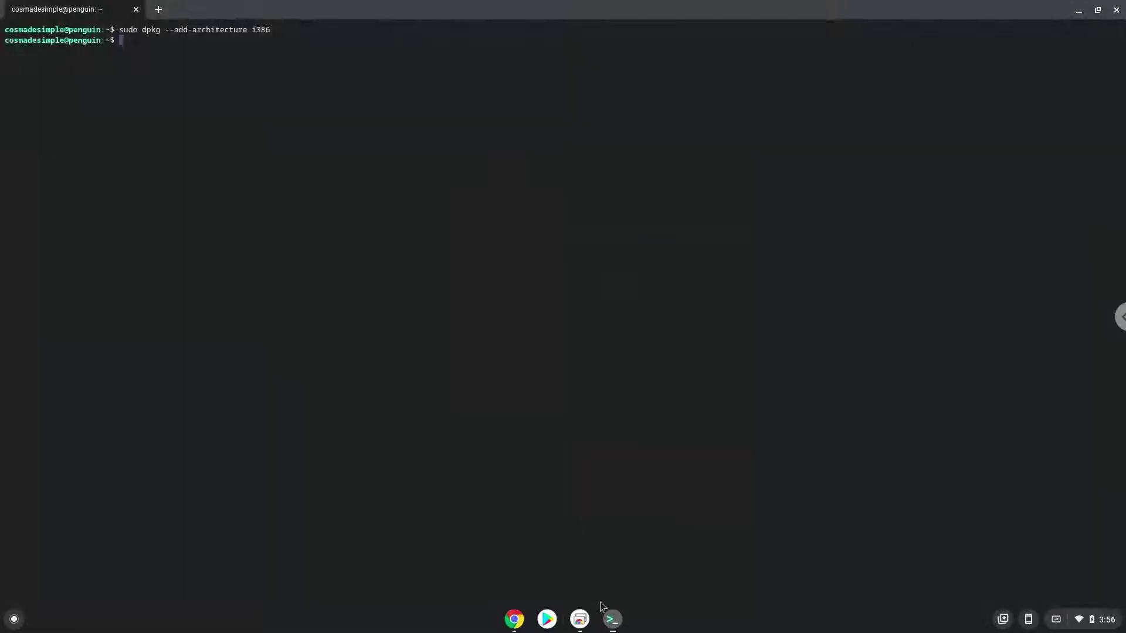
key("ctrl+shift+v")
key("Return")
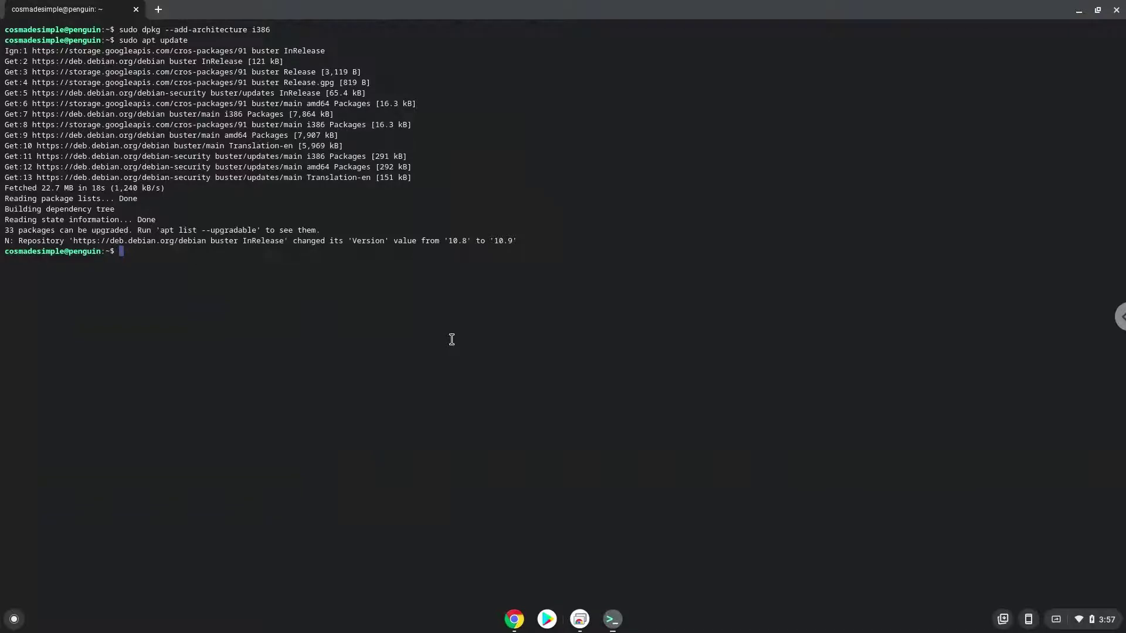
Copy 'sudo apt install wine winbind' from the doc and run it in the terminal.
left_click(514, 619)
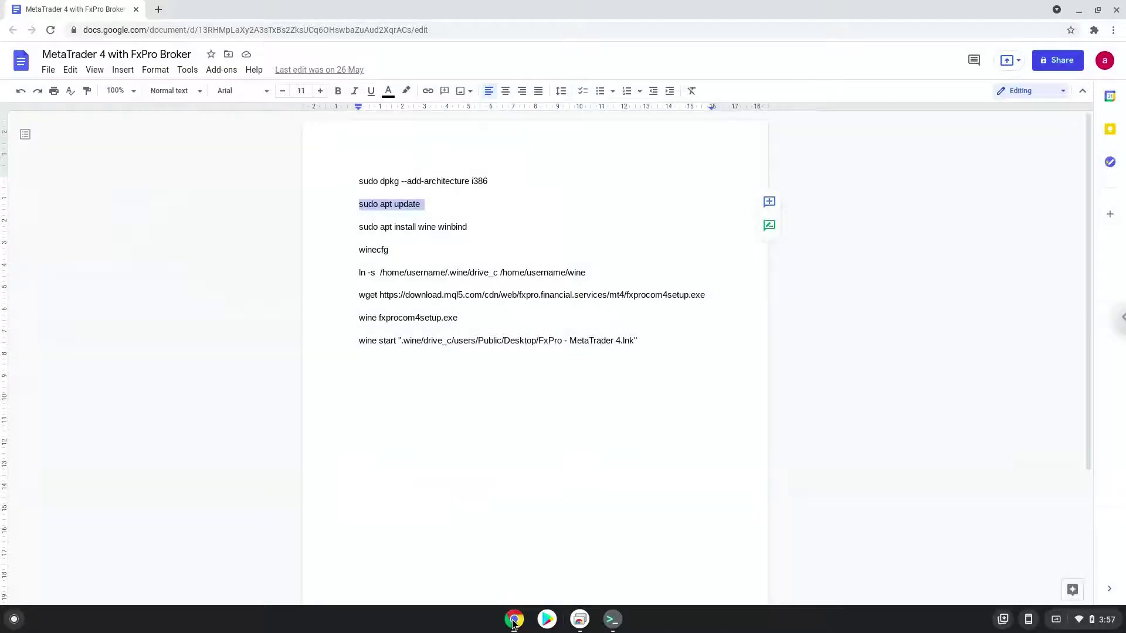
triple_click(389, 229)
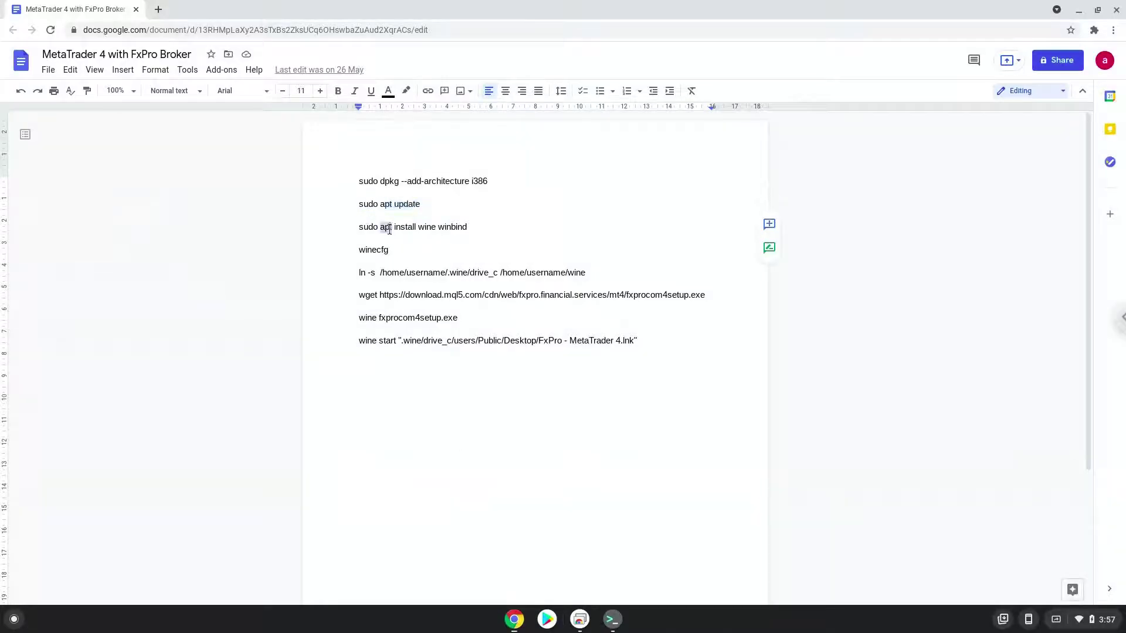
right_click(390, 230)
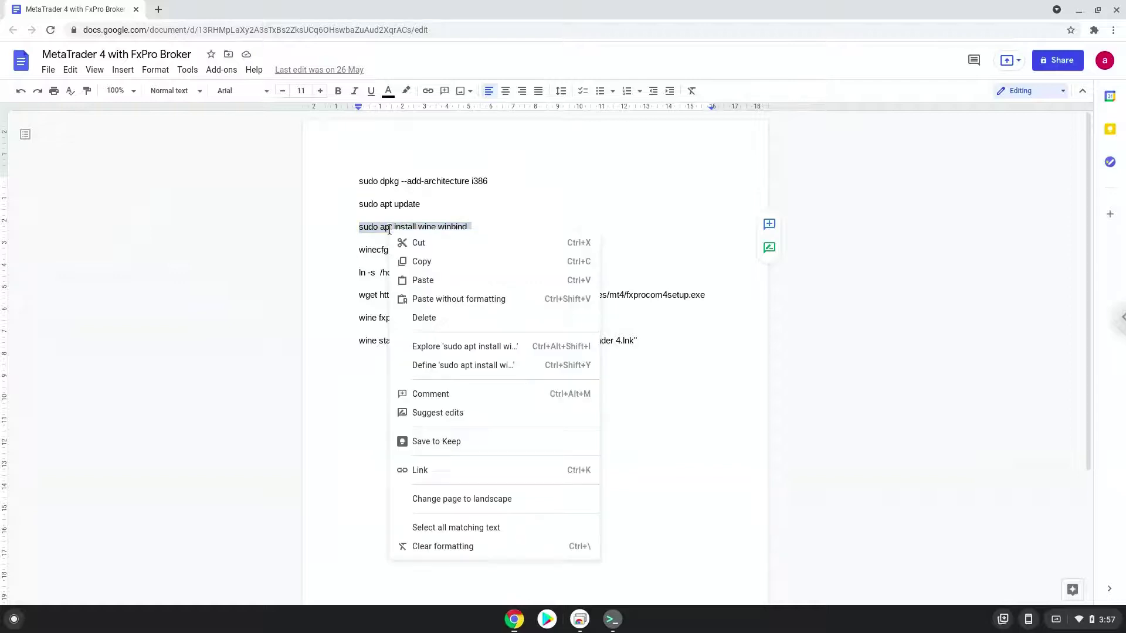
left_click(417, 262)
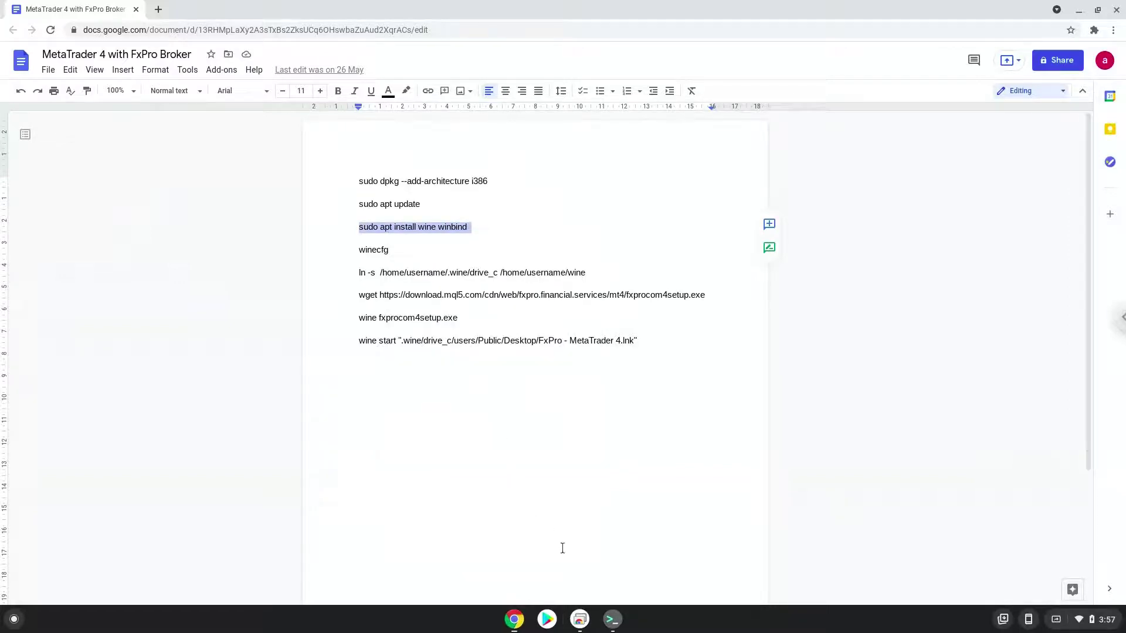
left_click(612, 621)
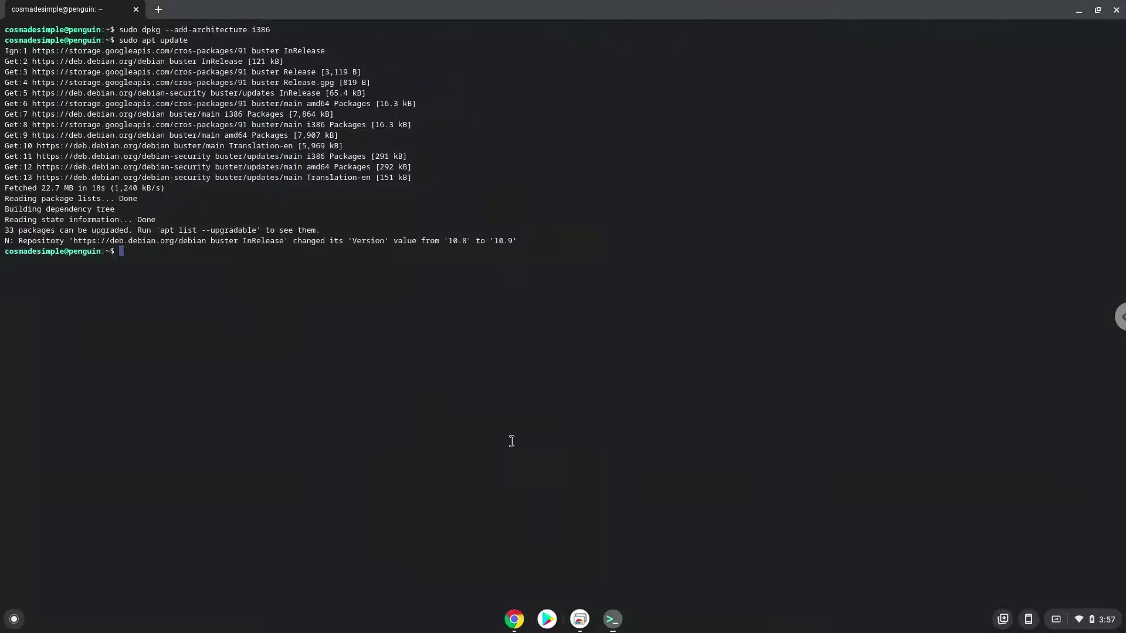
key("ctrl+shift+v")
key("Return")
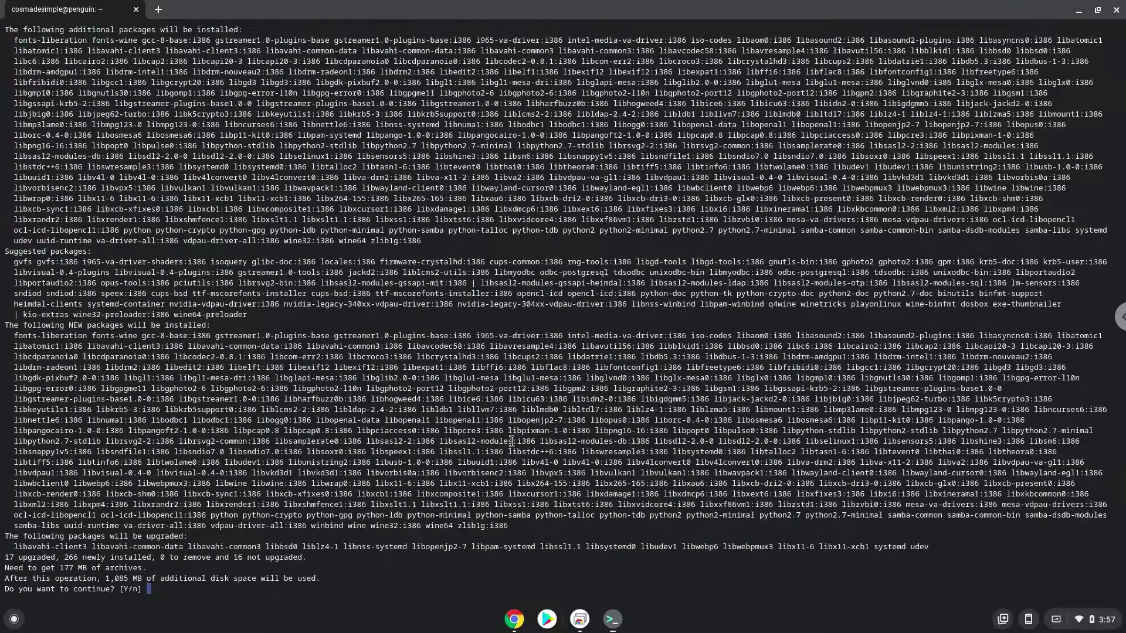
Confirm the install with y and decline using WINS settings from DHCP.
type("y")
key("Return")
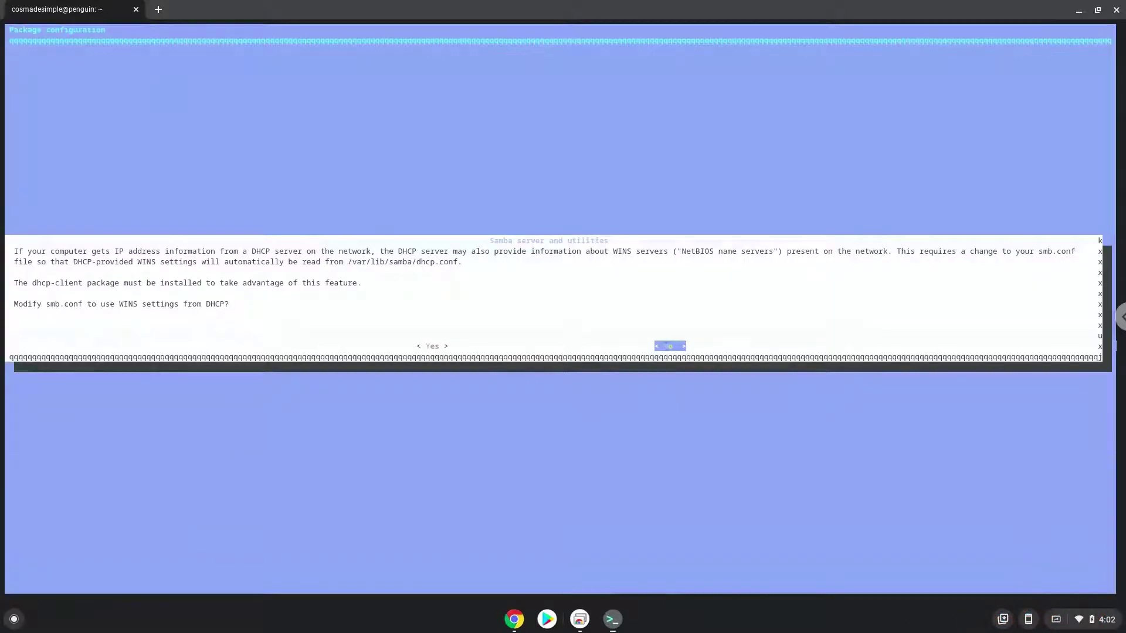
key("Return")
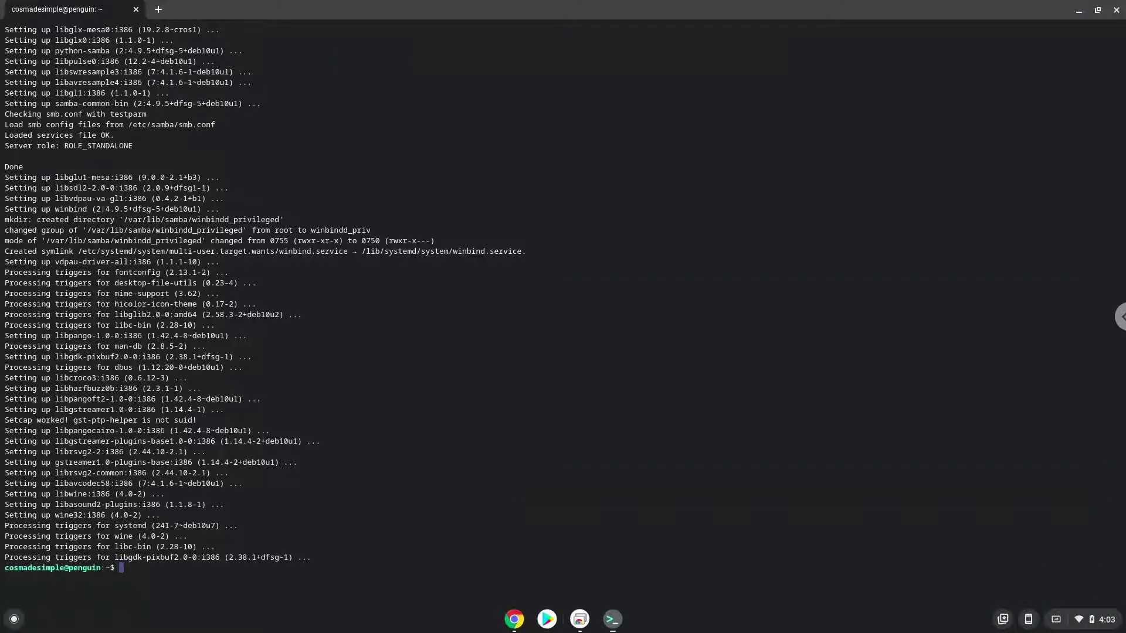
Copy 'winecfg' from the doc and run it in the terminal.
left_click(508, 626)
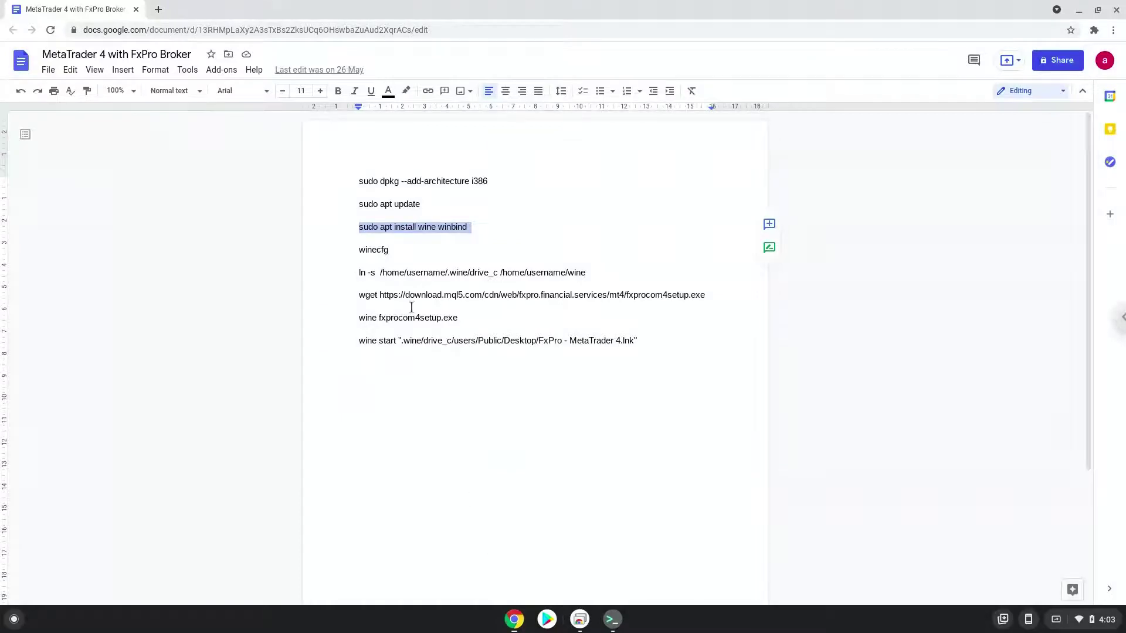
triple_click(374, 250)
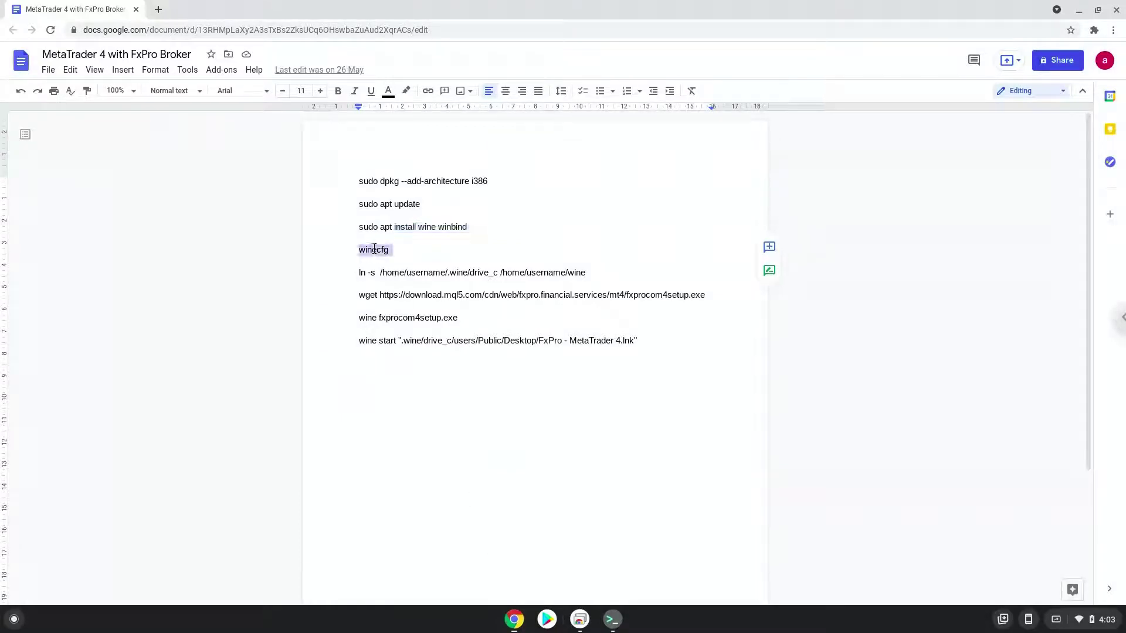
right_click(374, 250)
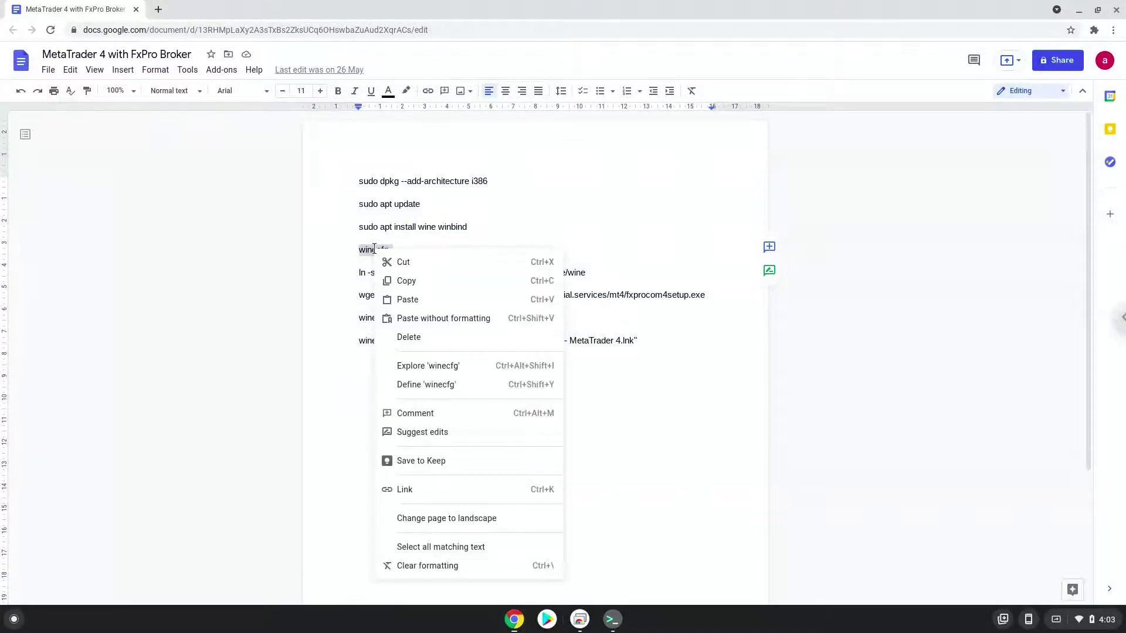
left_click(402, 281)
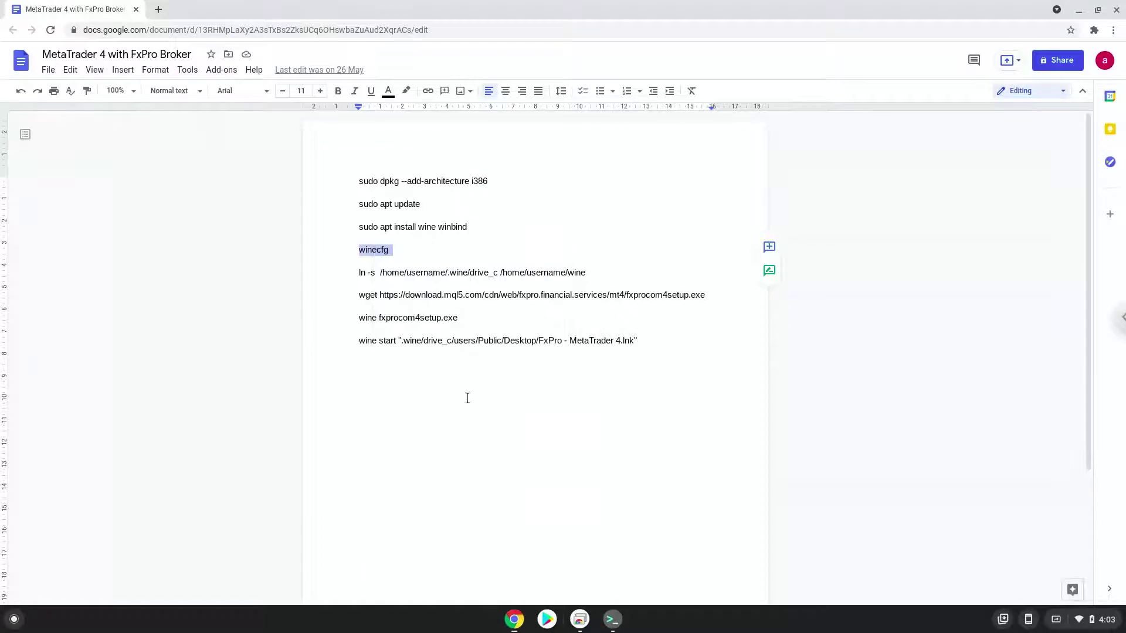
left_click(611, 621)
key("ctrl+shift+v")
key("Return")
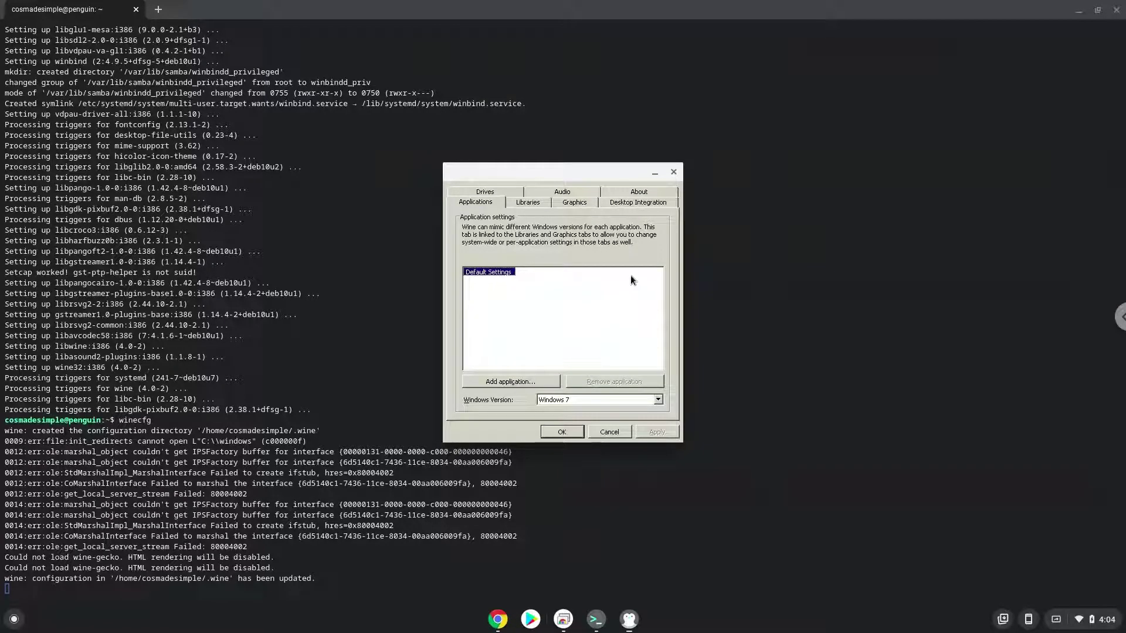
Close the Wine configuration window and return to the terminal output.
left_click(672, 172)
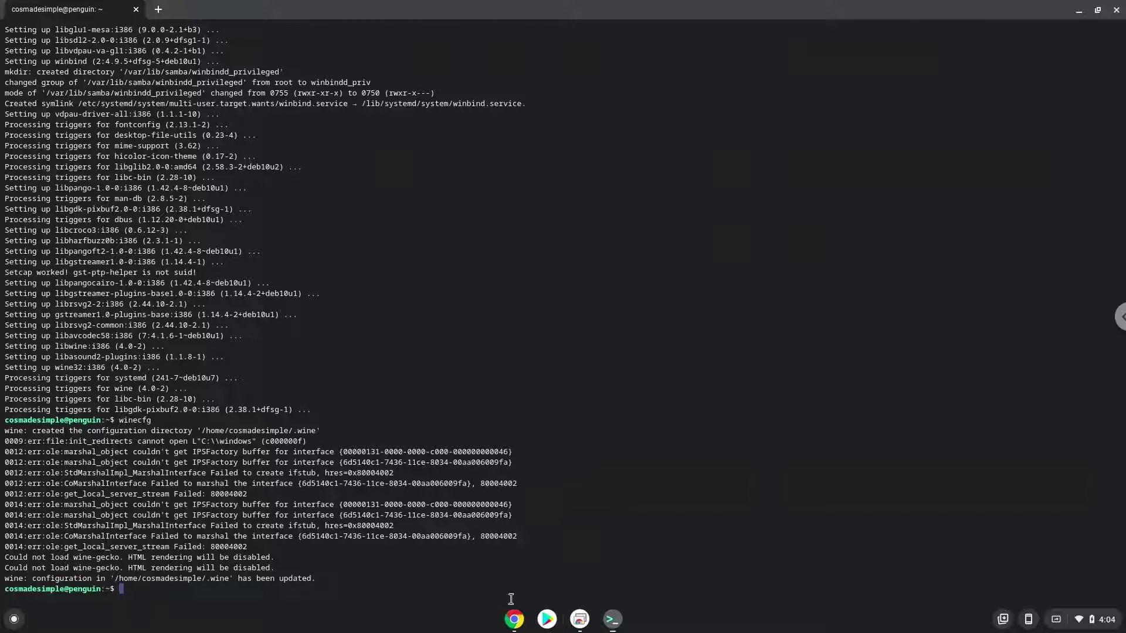
left_click(513, 620)
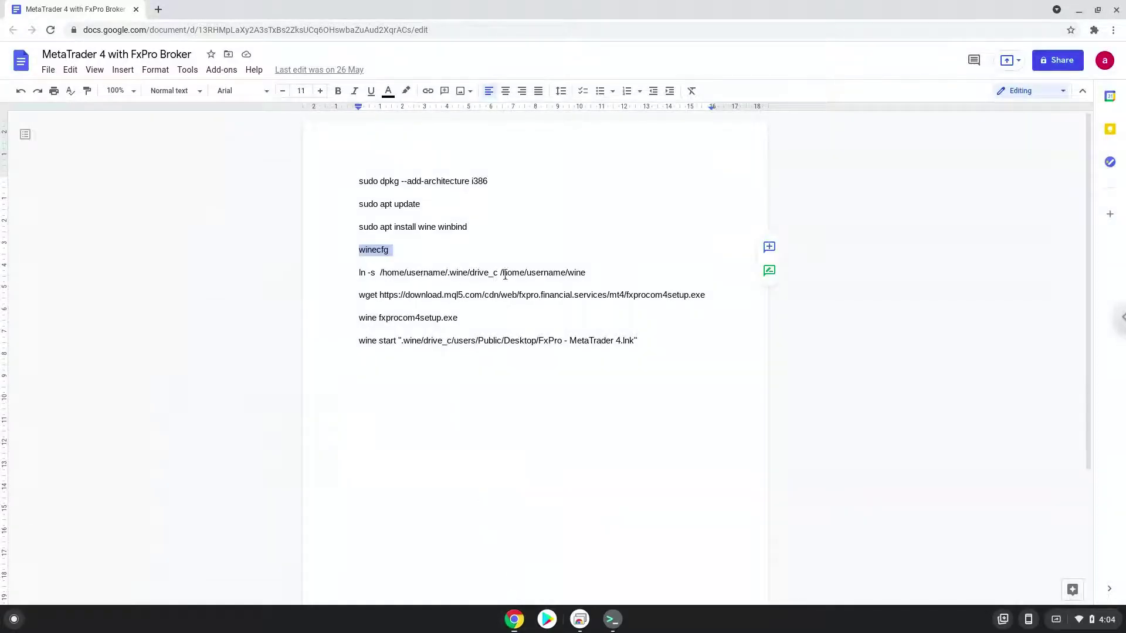
left_click(615, 622)
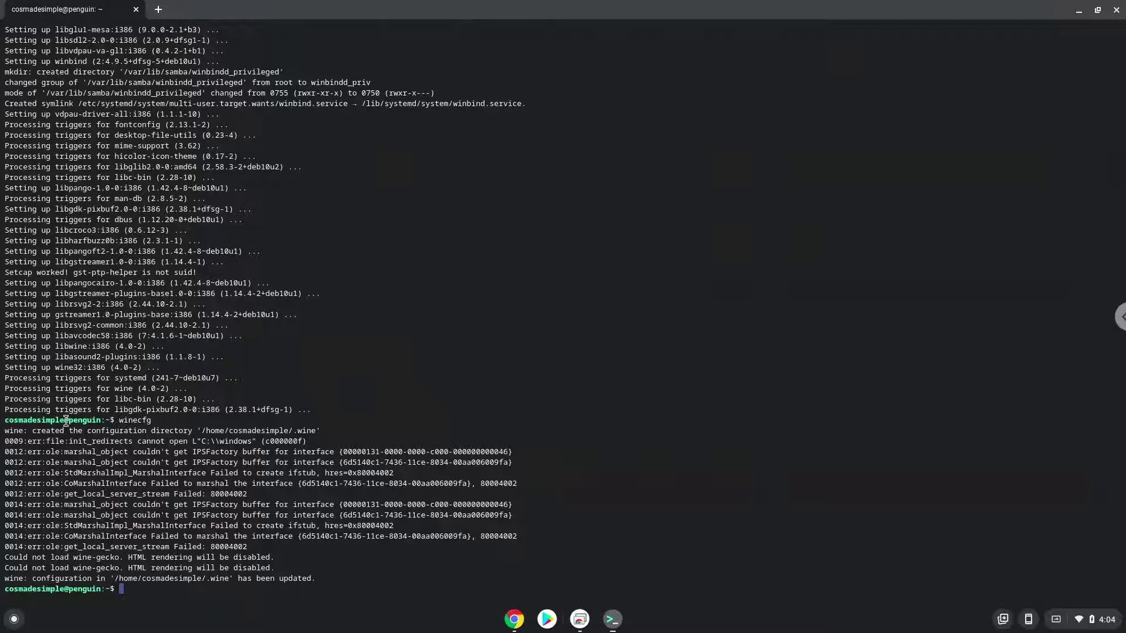
Copy the account name from the prompt over both 'username' placeholders in the ln -s line.
left_click_drag(67, 421, 1, 421)
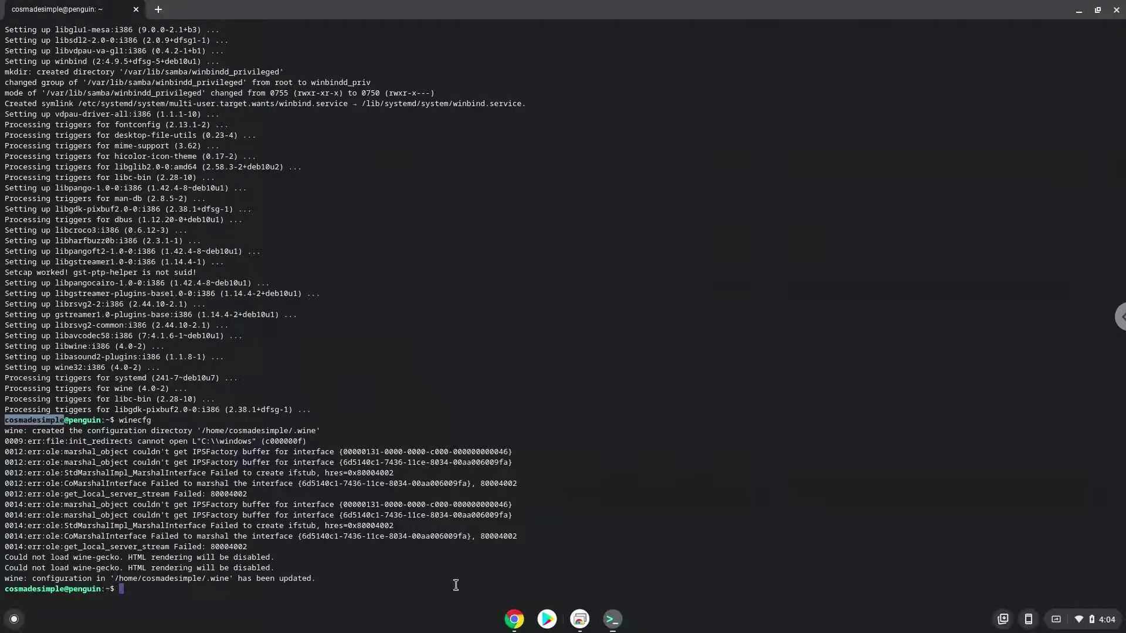
left_click(508, 620)
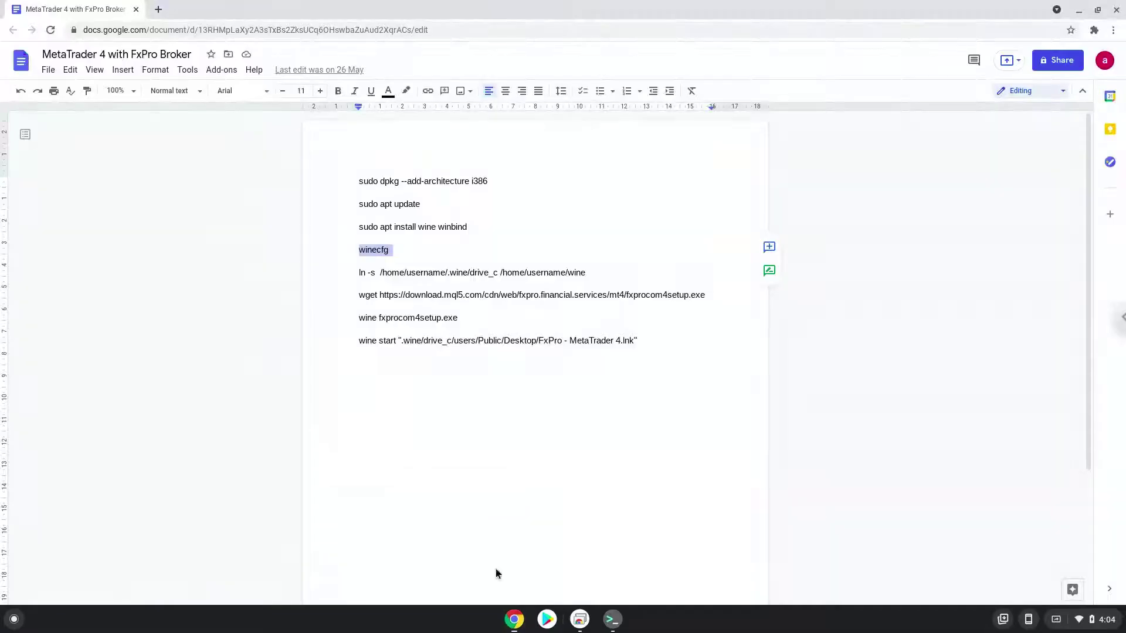
double_click(424, 272)
right_click(424, 272)
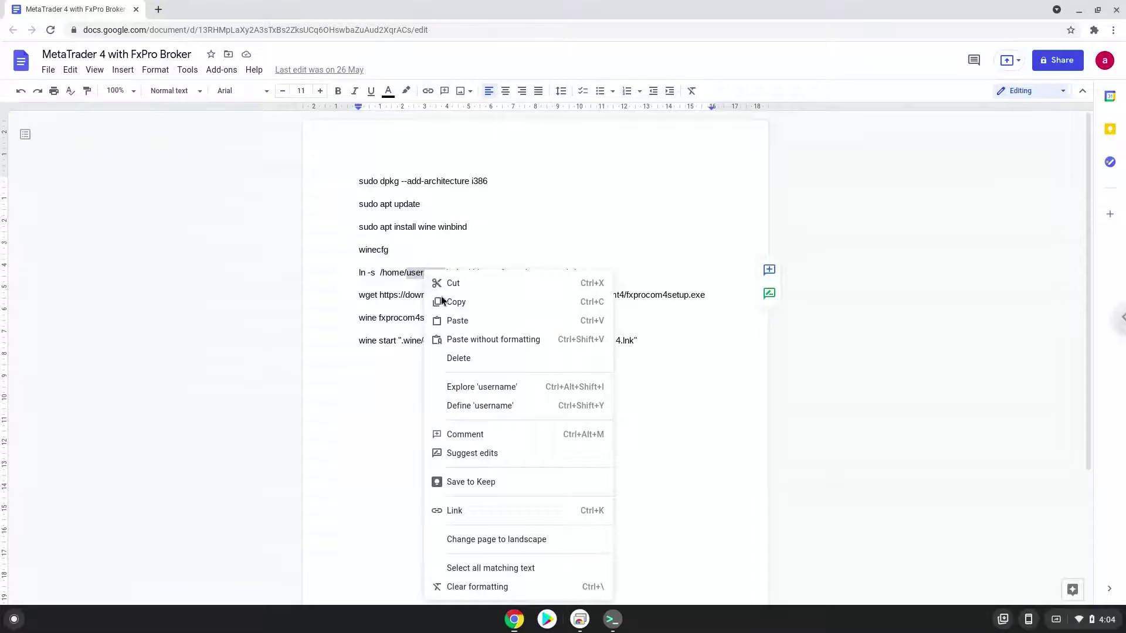
left_click(481, 340)
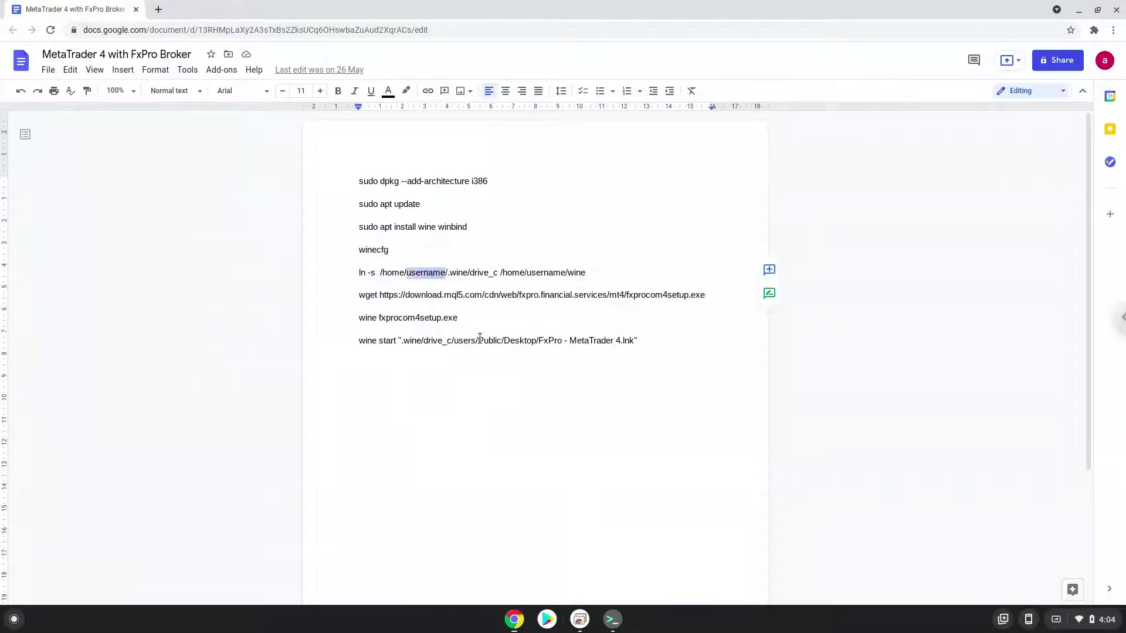
double_click(561, 274)
right_click(561, 274)
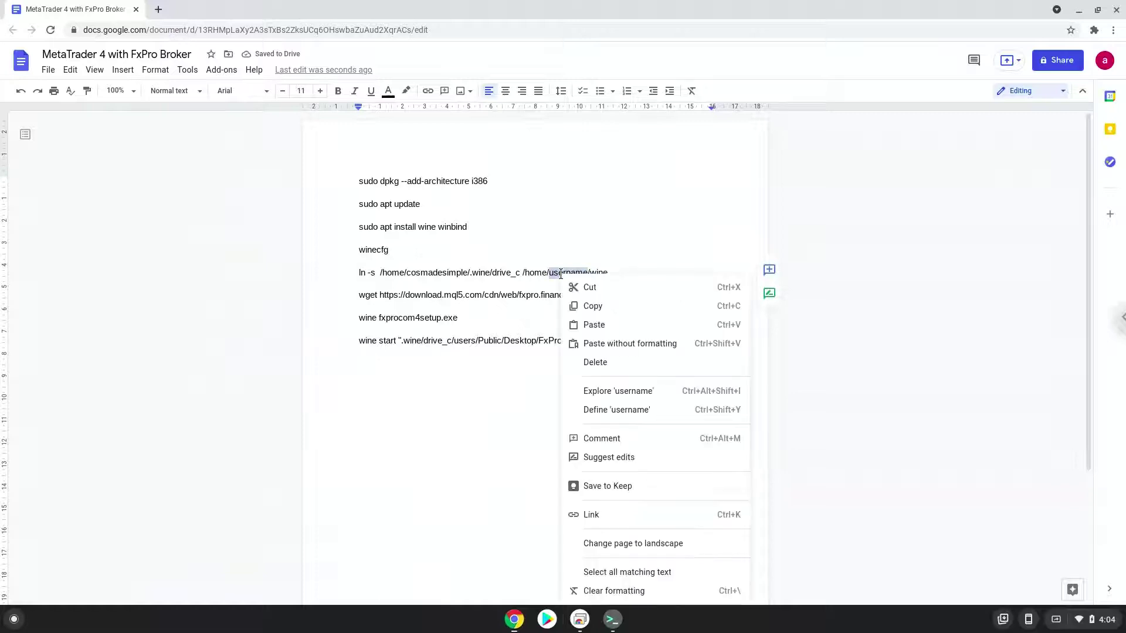
left_click(612, 345)
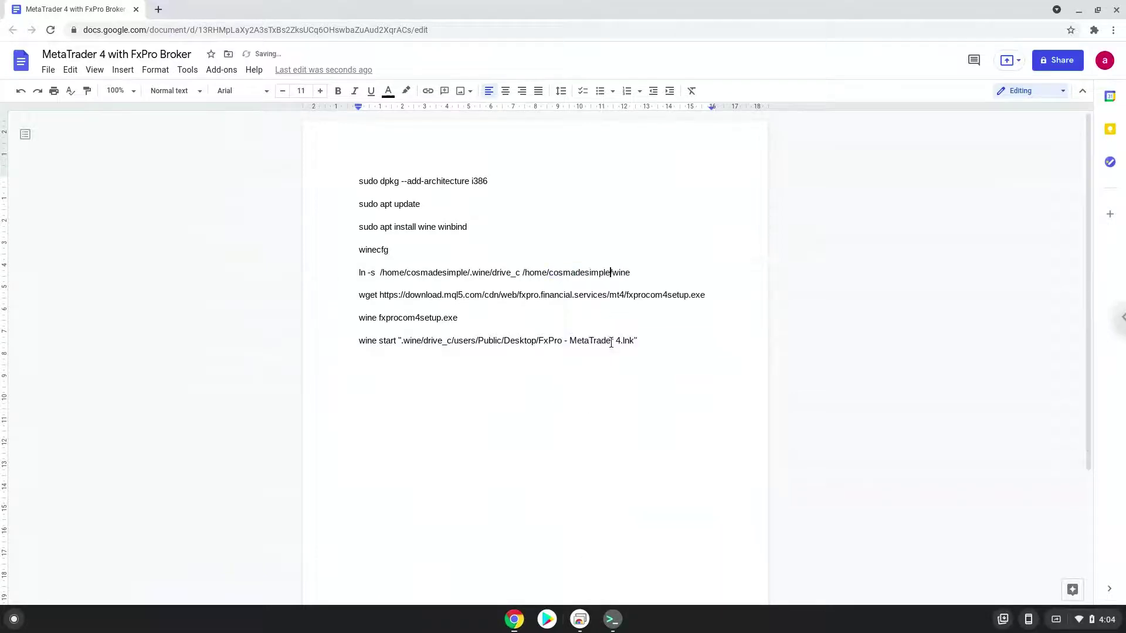
Copy the corrected ln -s line and run it to link drive_c into the home folder.
triple_click(494, 272)
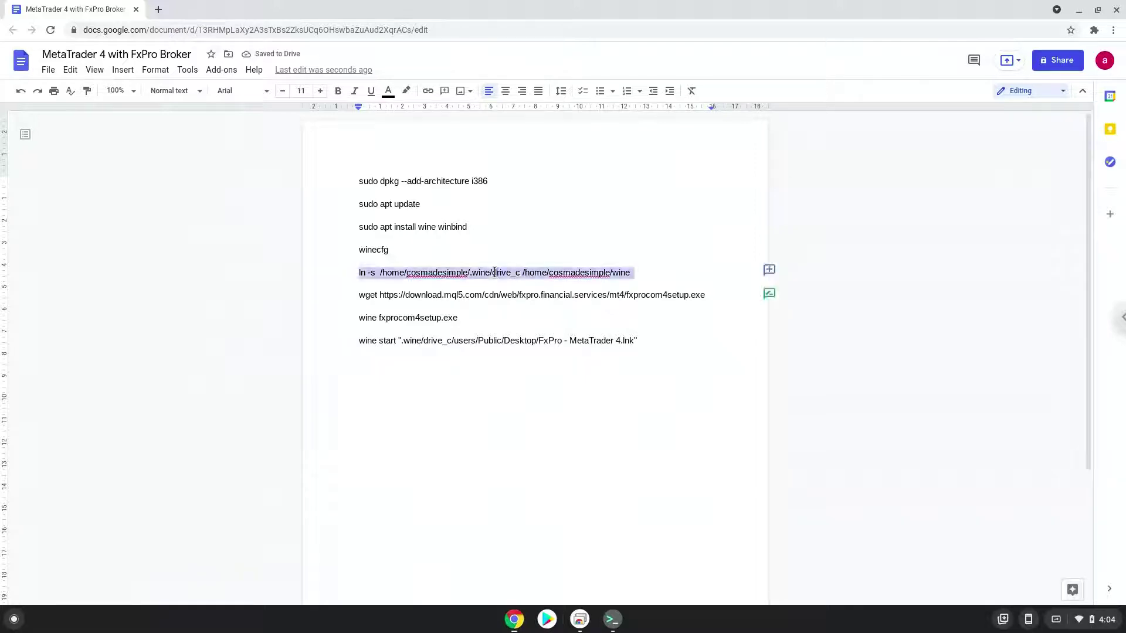
right_click(495, 272)
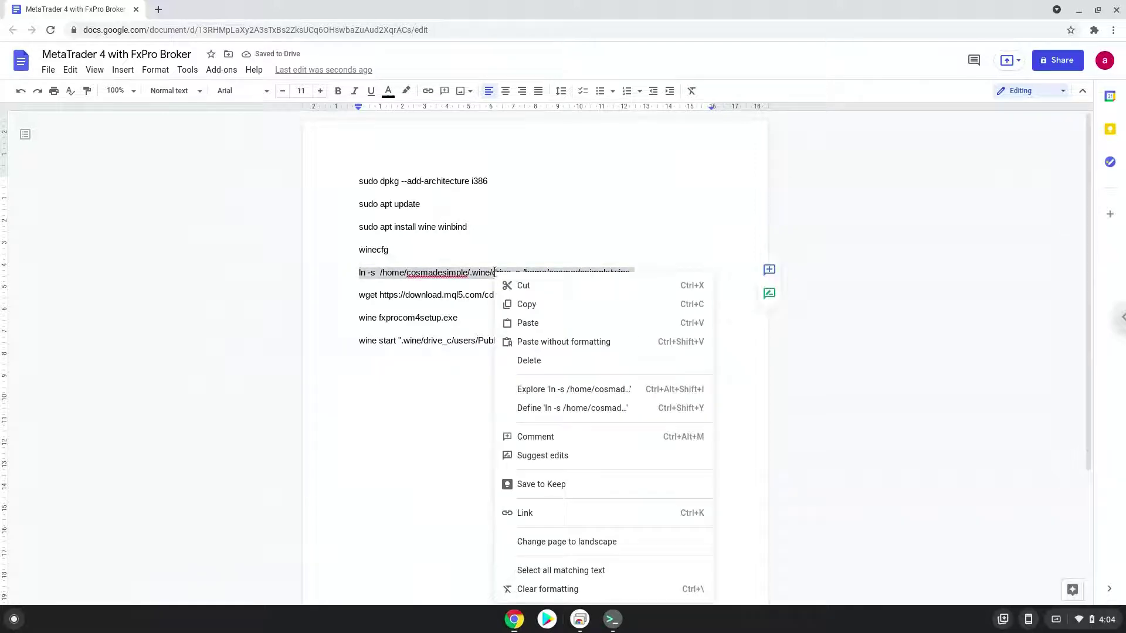
left_click(526, 304)
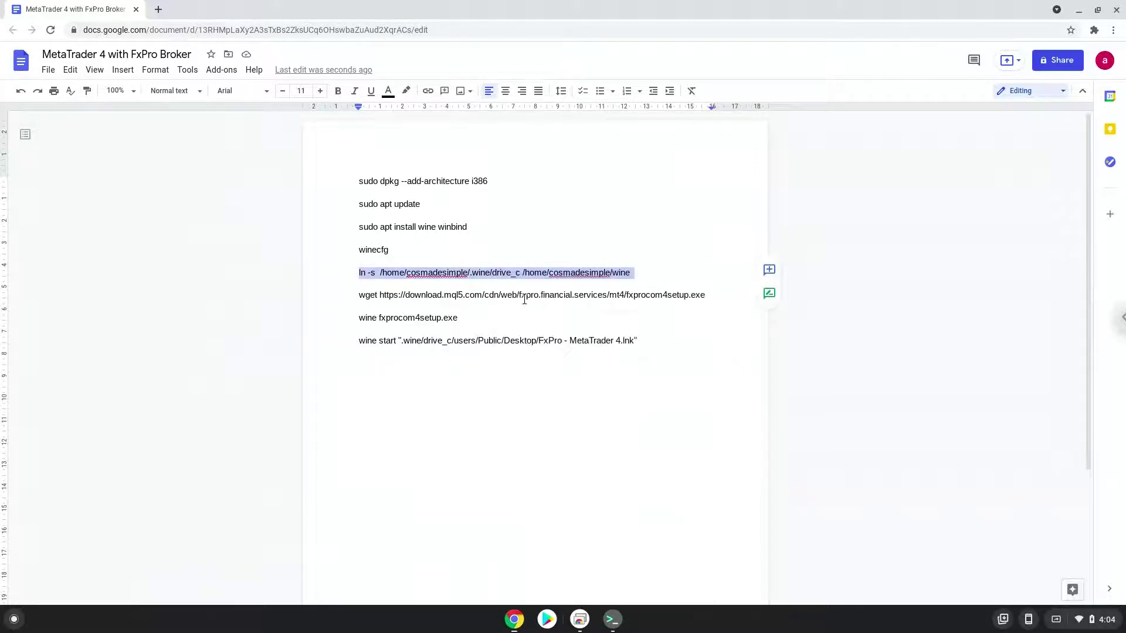
left_click(620, 620)
left_click(600, 569)
key("ctrl+shift+v")
key("Return")
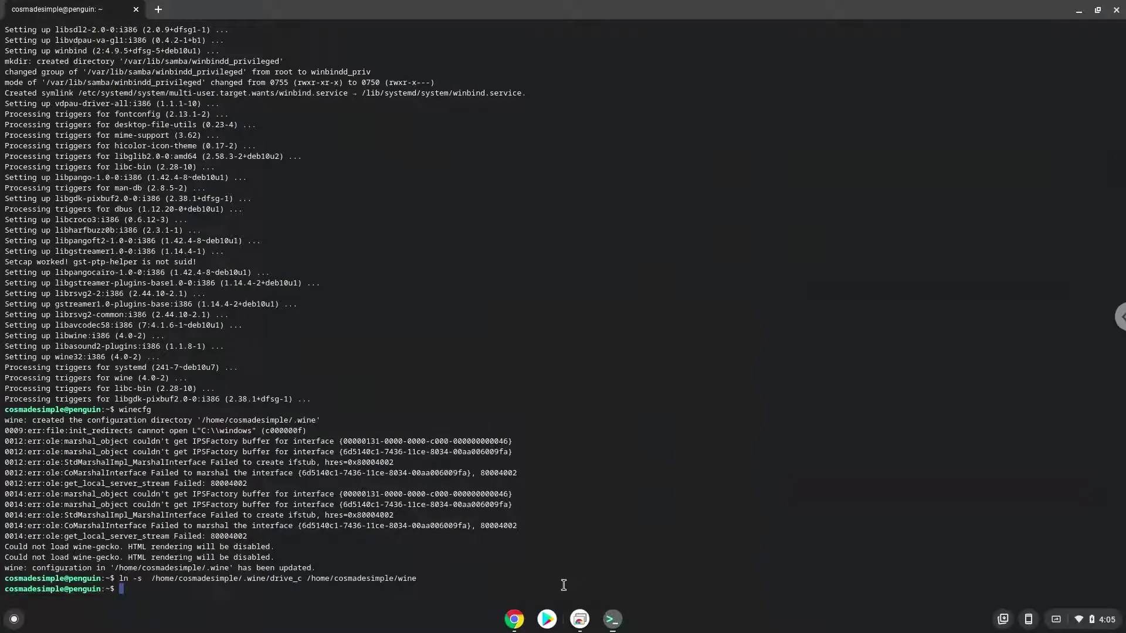
left_click(512, 622)
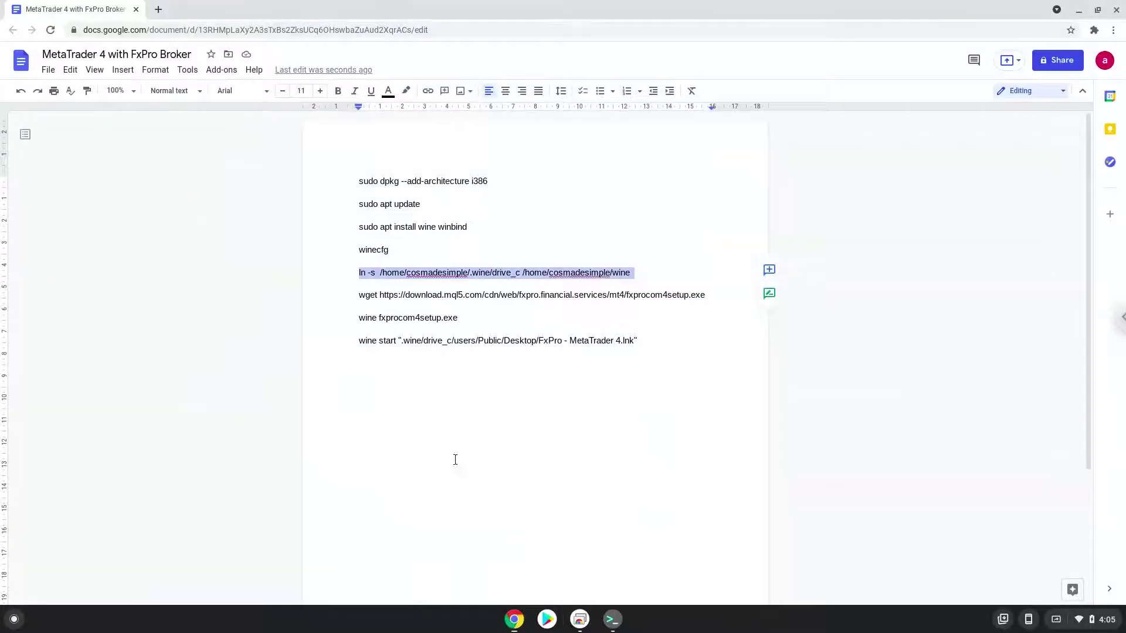
Copy the wget line and run it to download fxprocom4setup.exe (1.4M) to the home folder.
triple_click(384, 294)
right_click(384, 294)
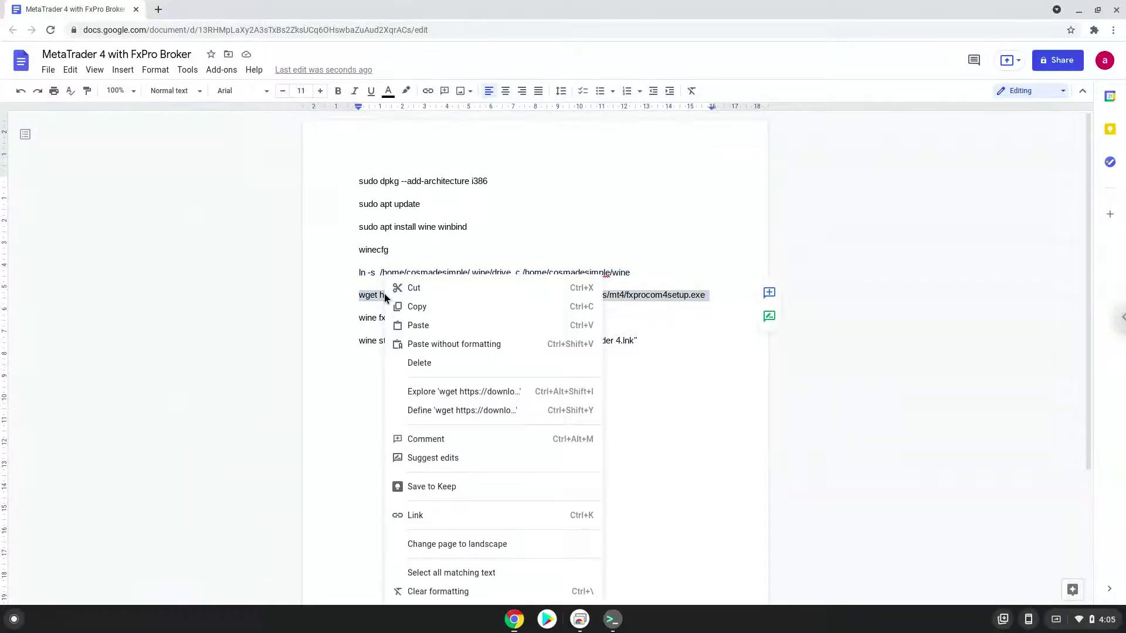
left_click(425, 305)
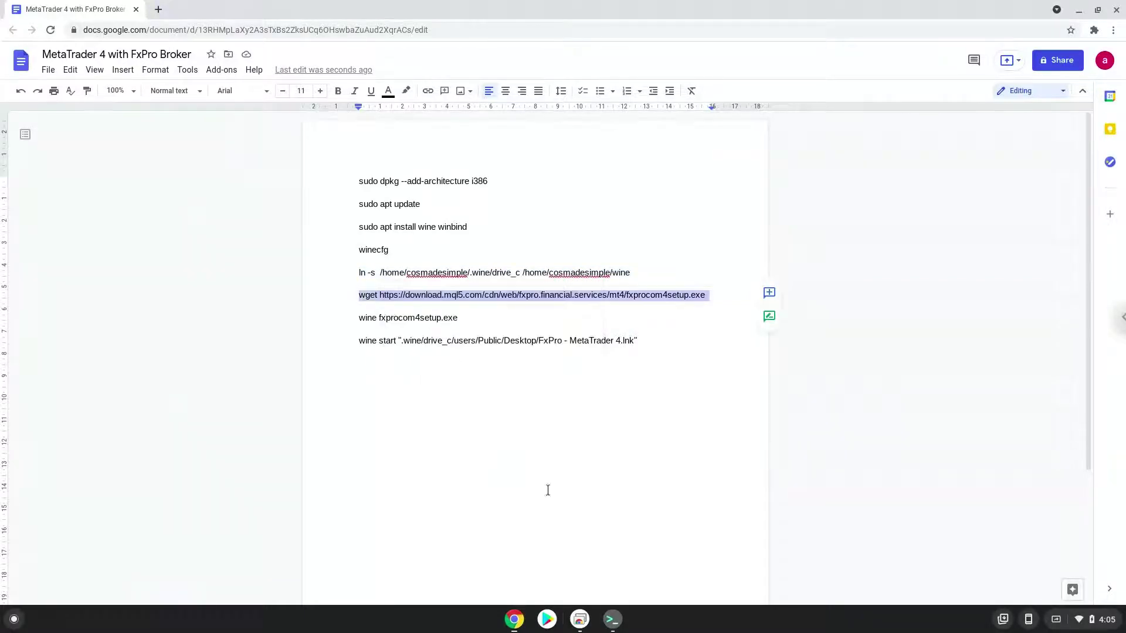
left_click(613, 619)
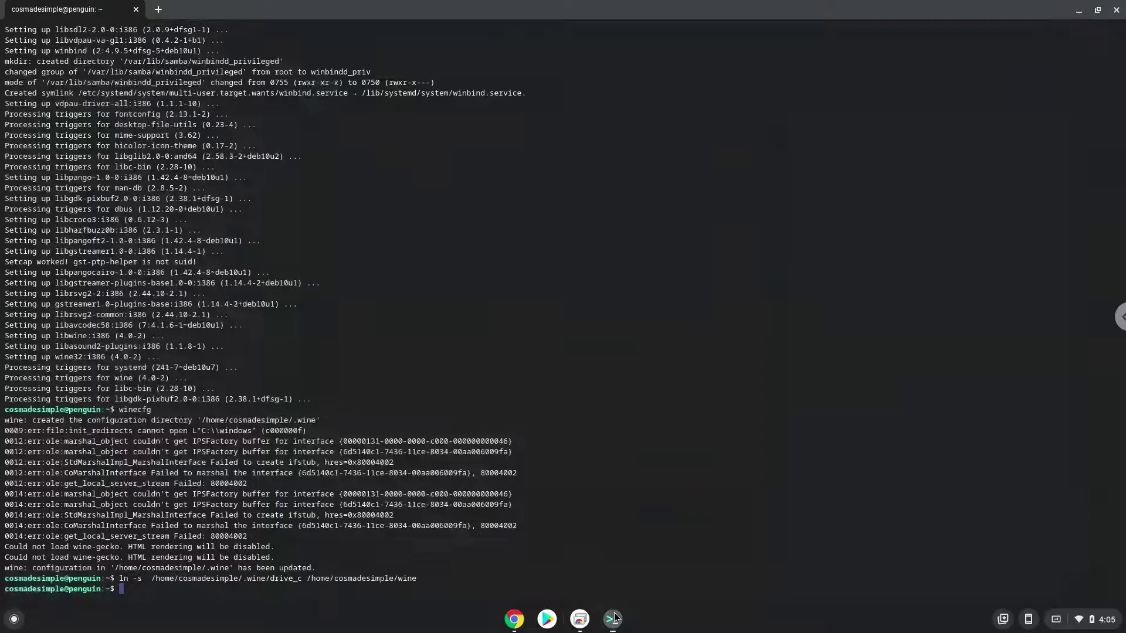
key("ctrl+shift+v")
key("Return")
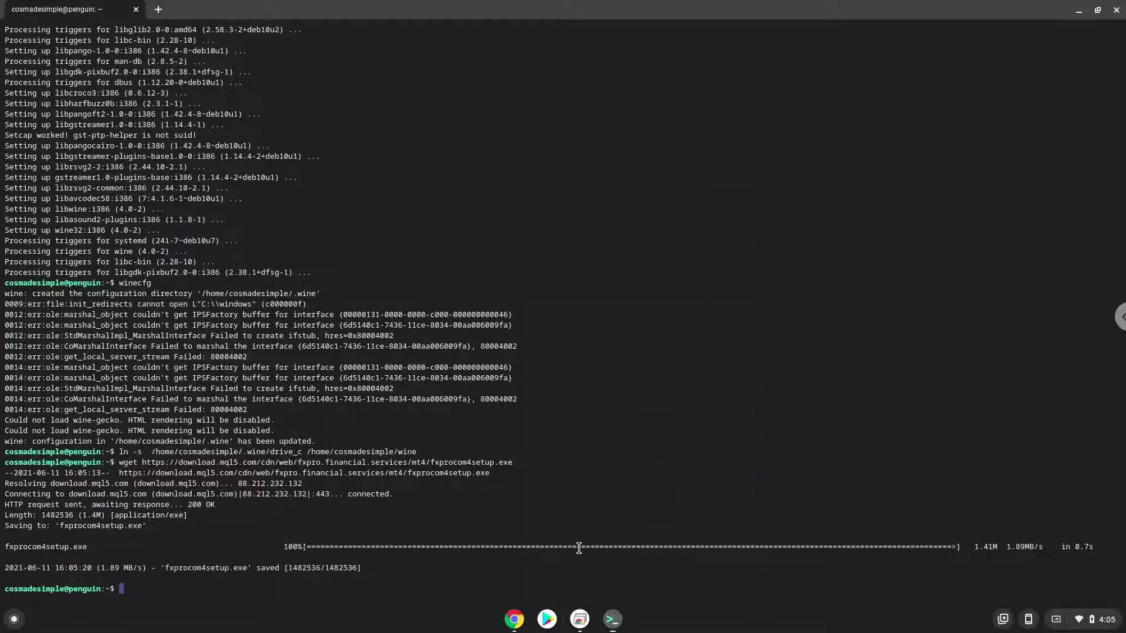
left_click(514, 622)
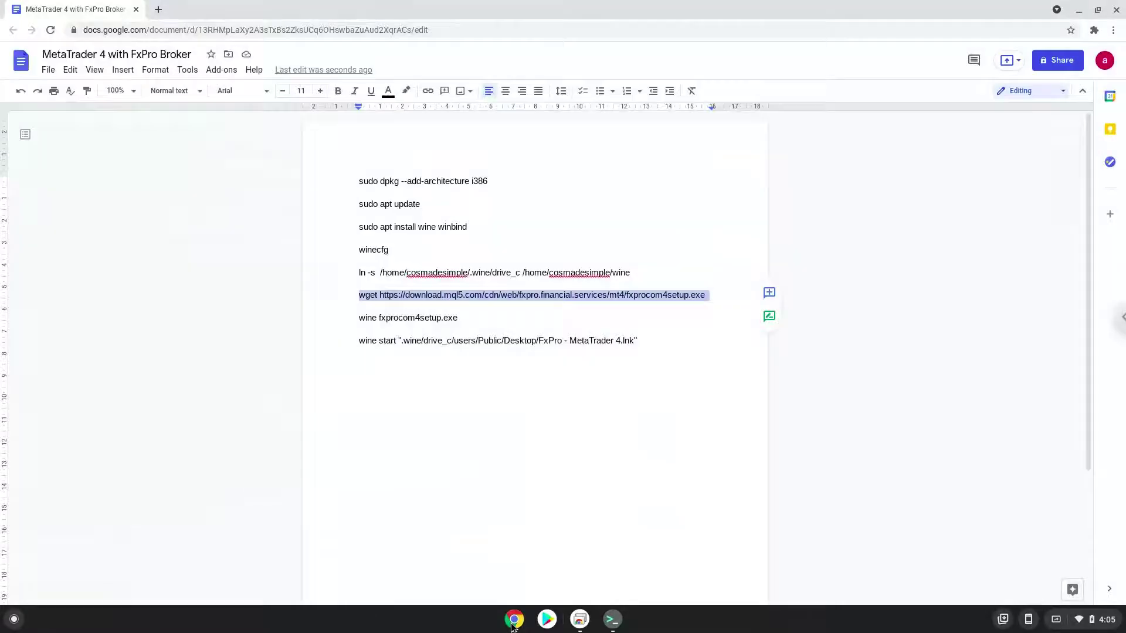
Copy 'wine fxprocom4setup.exe' from the doc and run it in the terminal.
triple_click(366, 317)
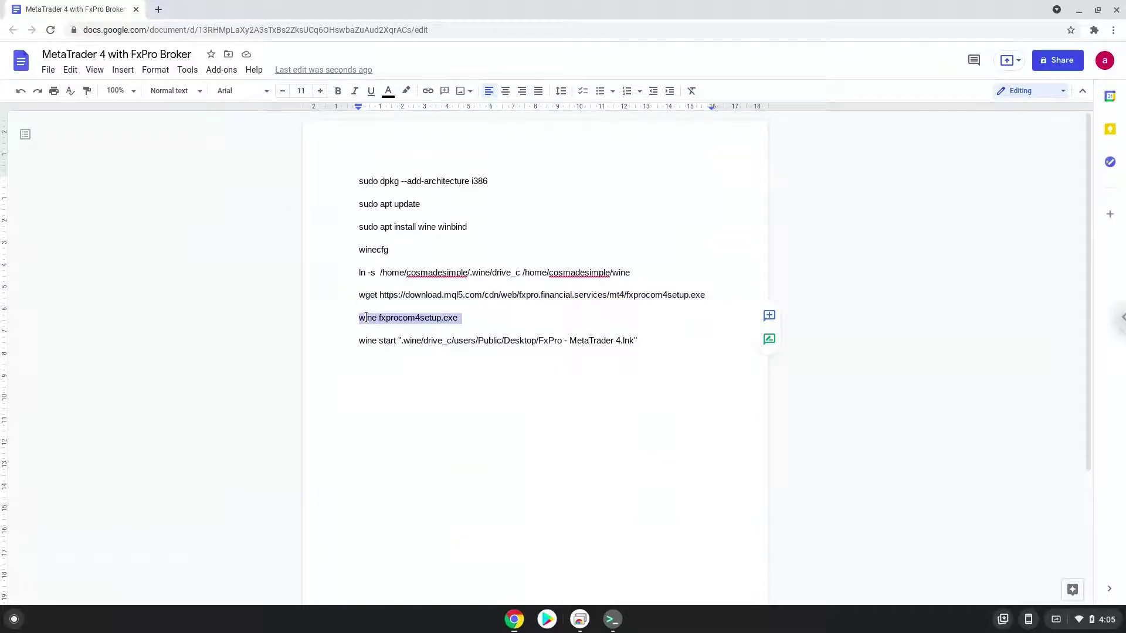
right_click(365, 317)
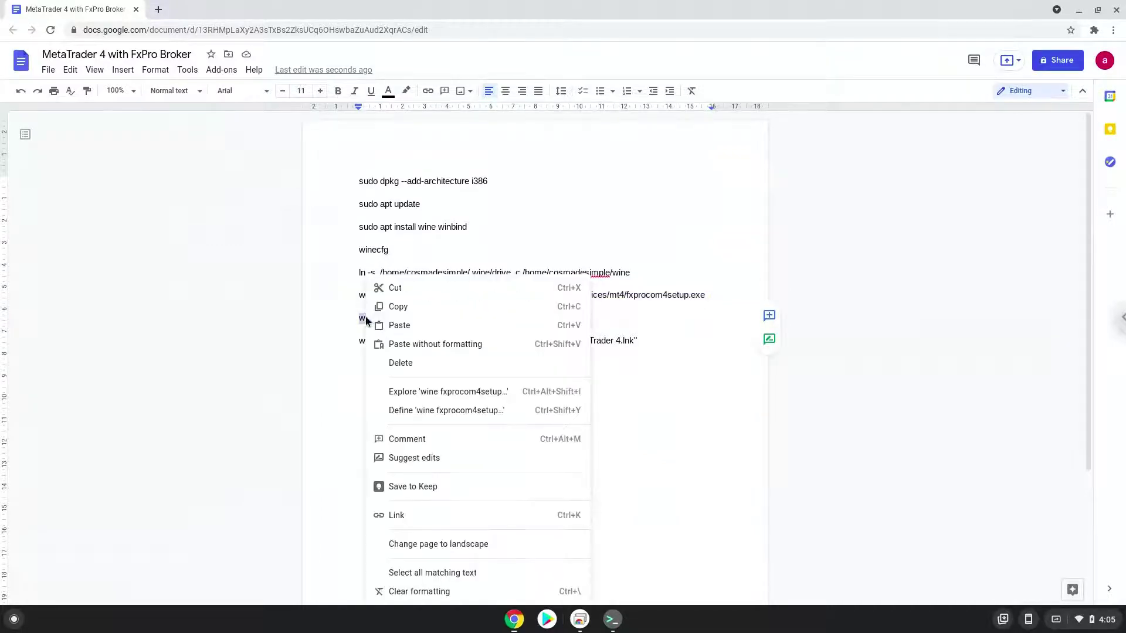
left_click(399, 307)
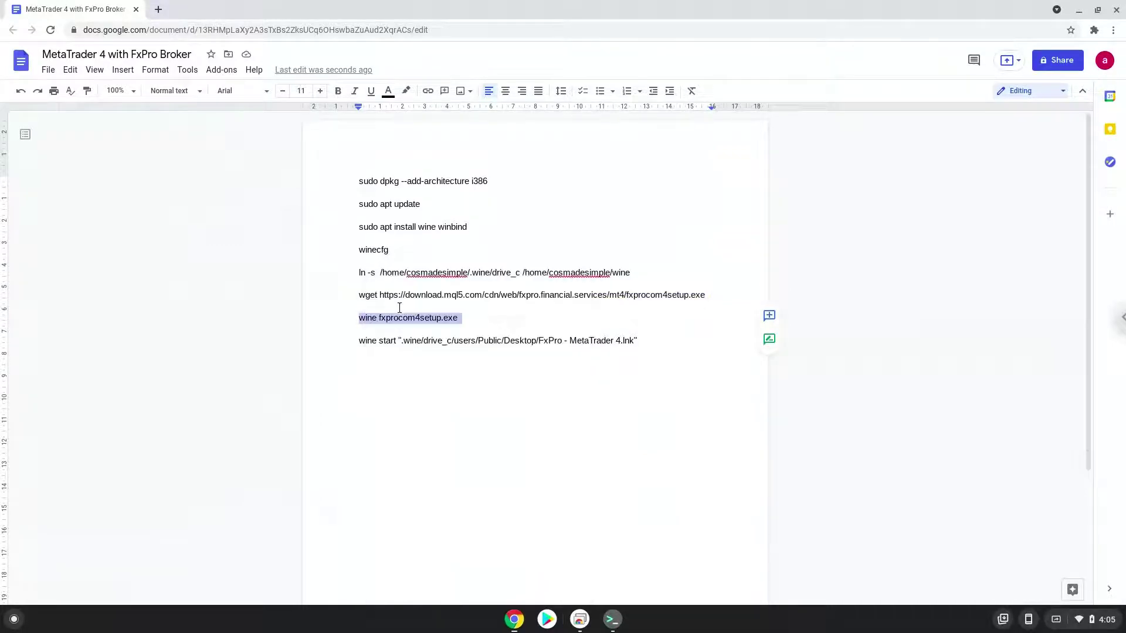
left_click(612, 618)
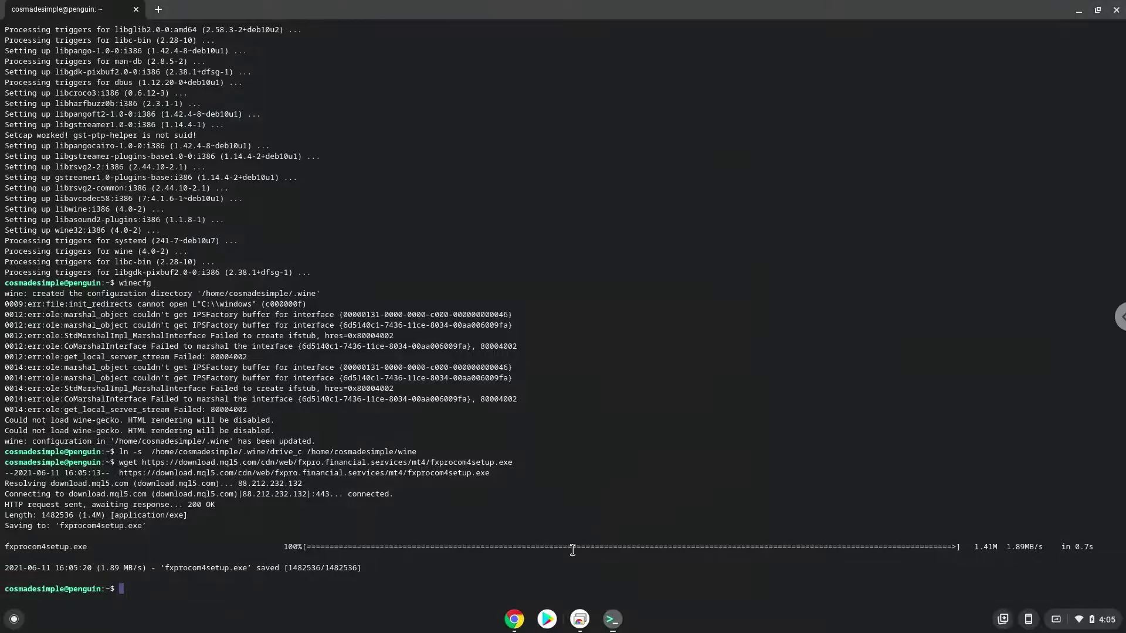
key("ctrl+shift+v")
key("Return")
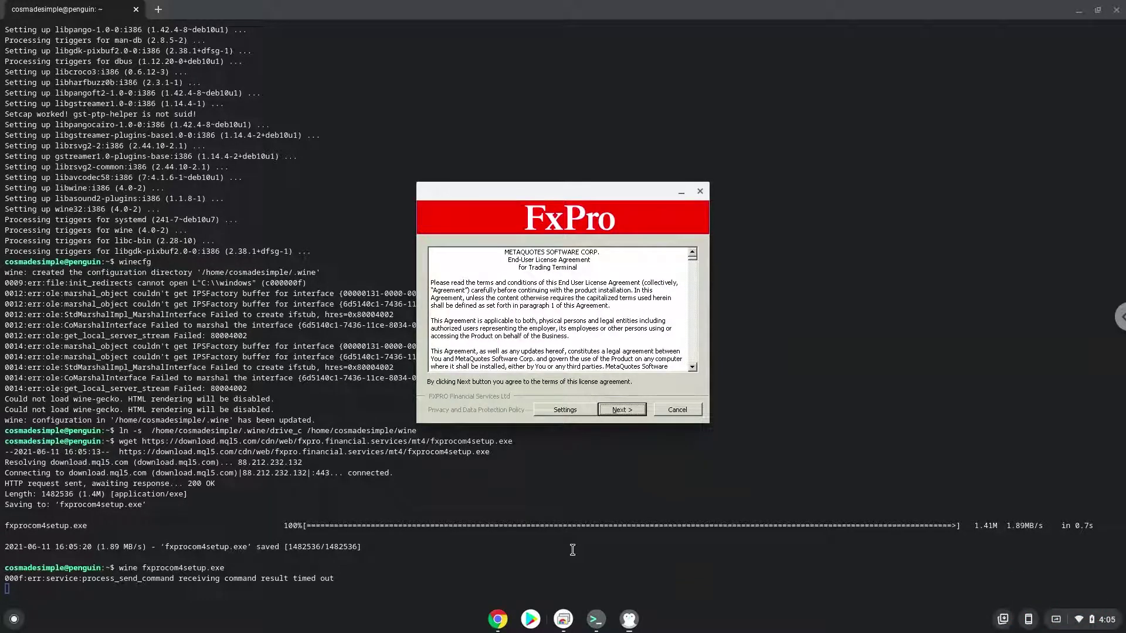
Accept the licence, finish the FxPro MetaTrader 4 install, and hide the MQL5 sign-up page.
left_click(620, 415)
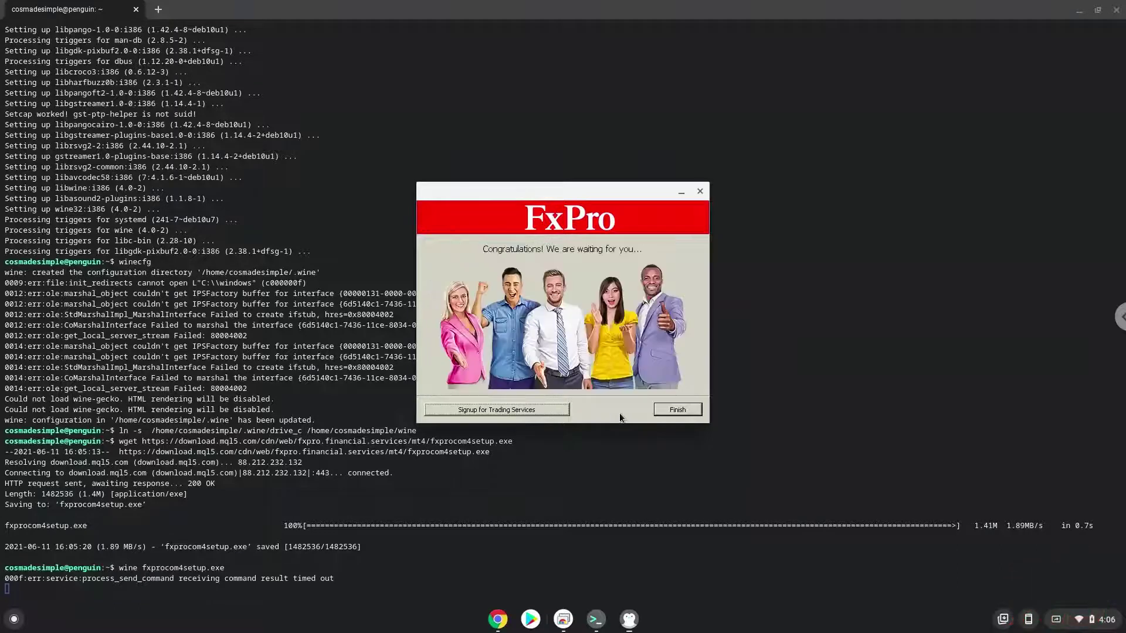
left_click(673, 408)
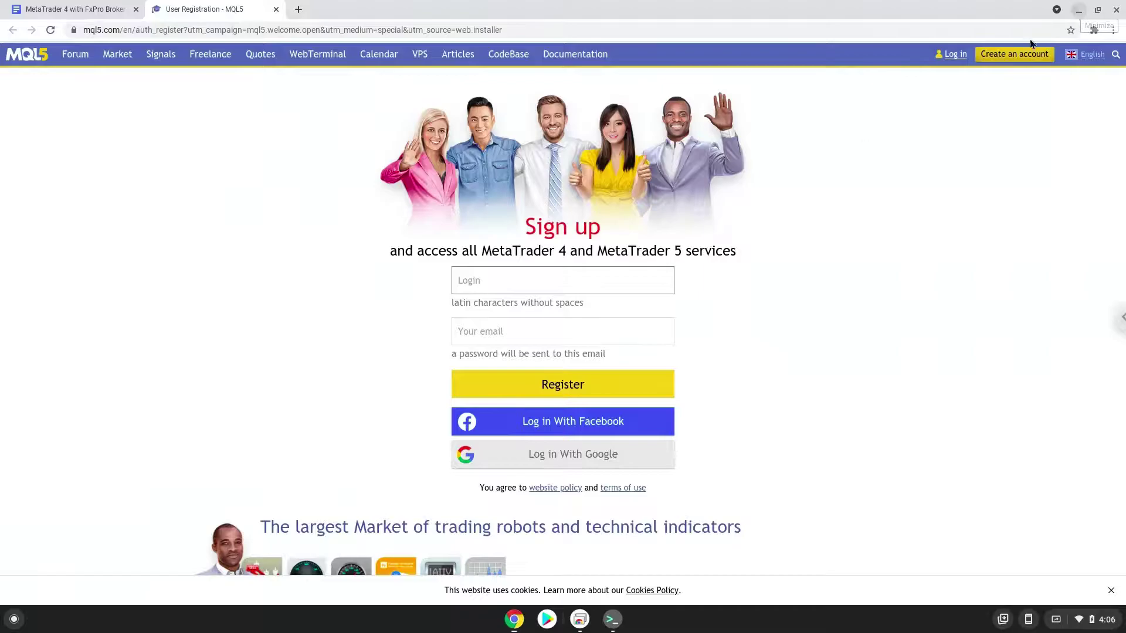
left_click(1079, 10)
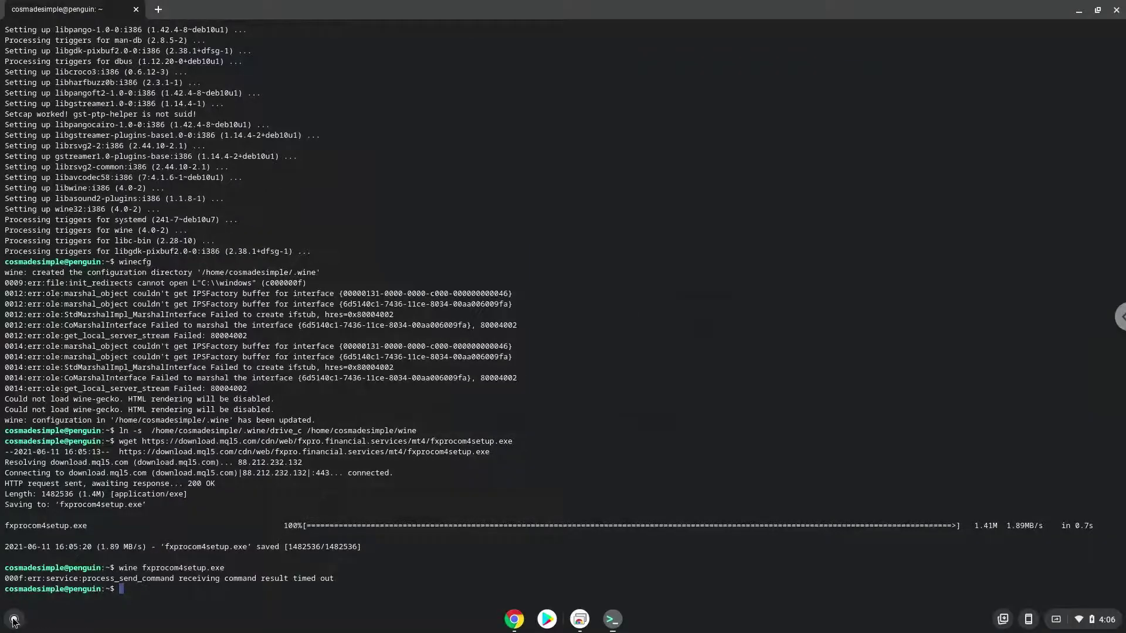
left_click(14, 619)
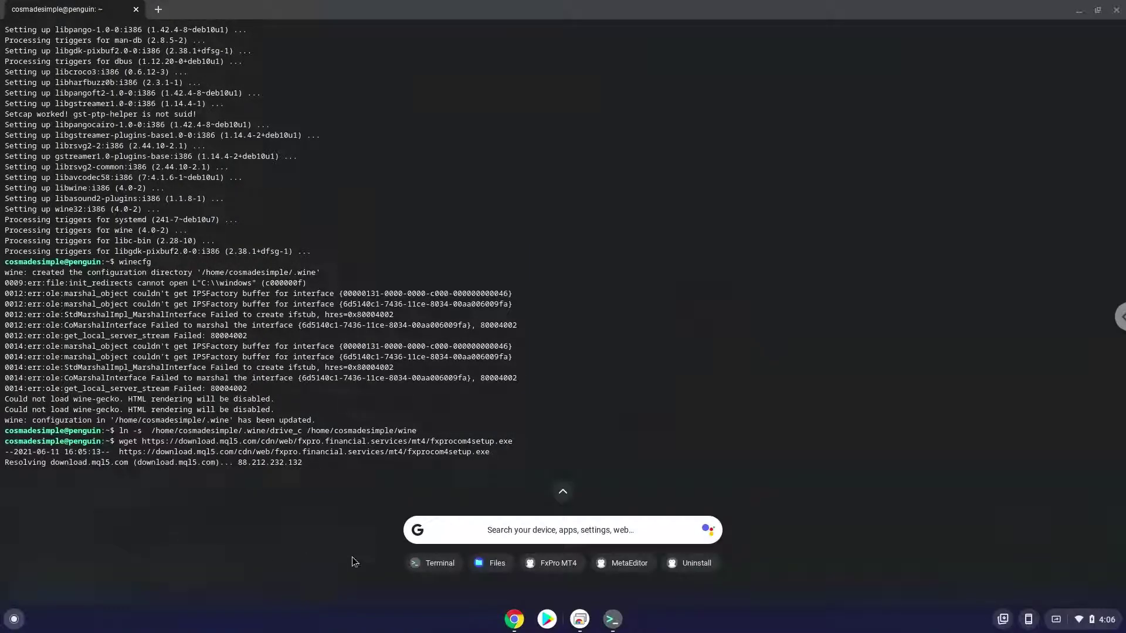
left_click(565, 491)
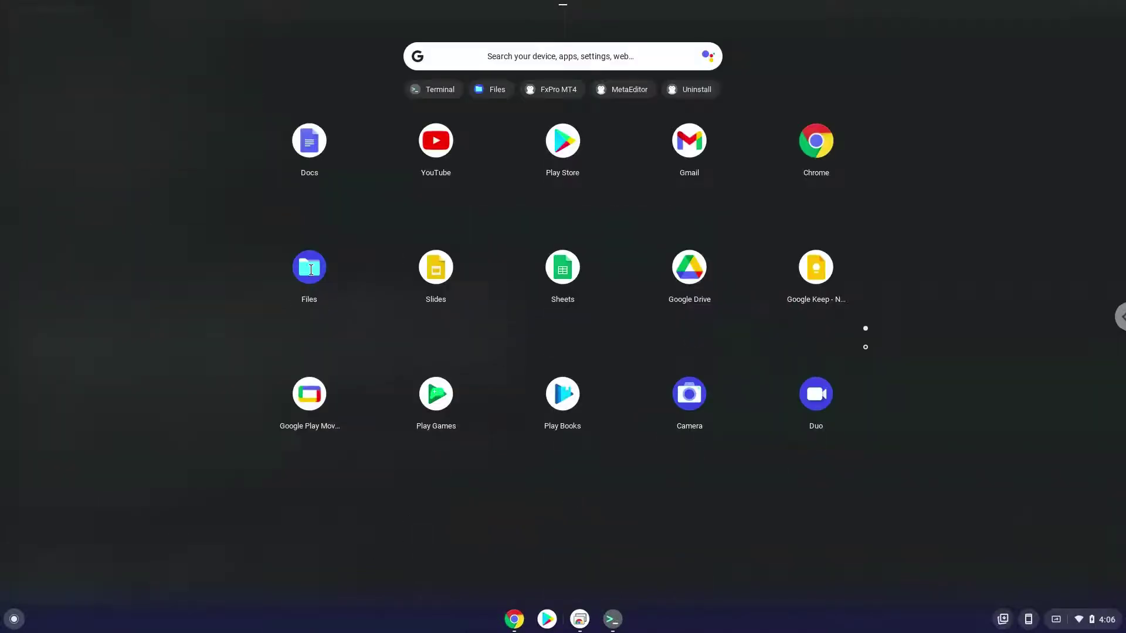
left_click(311, 270)
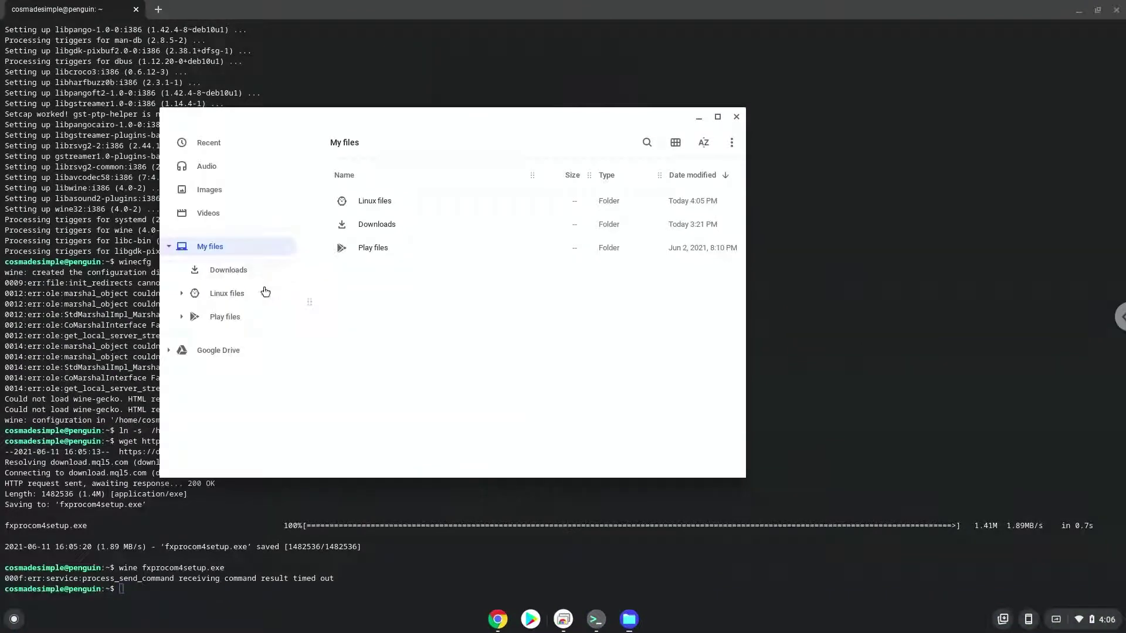
left_click(233, 294)
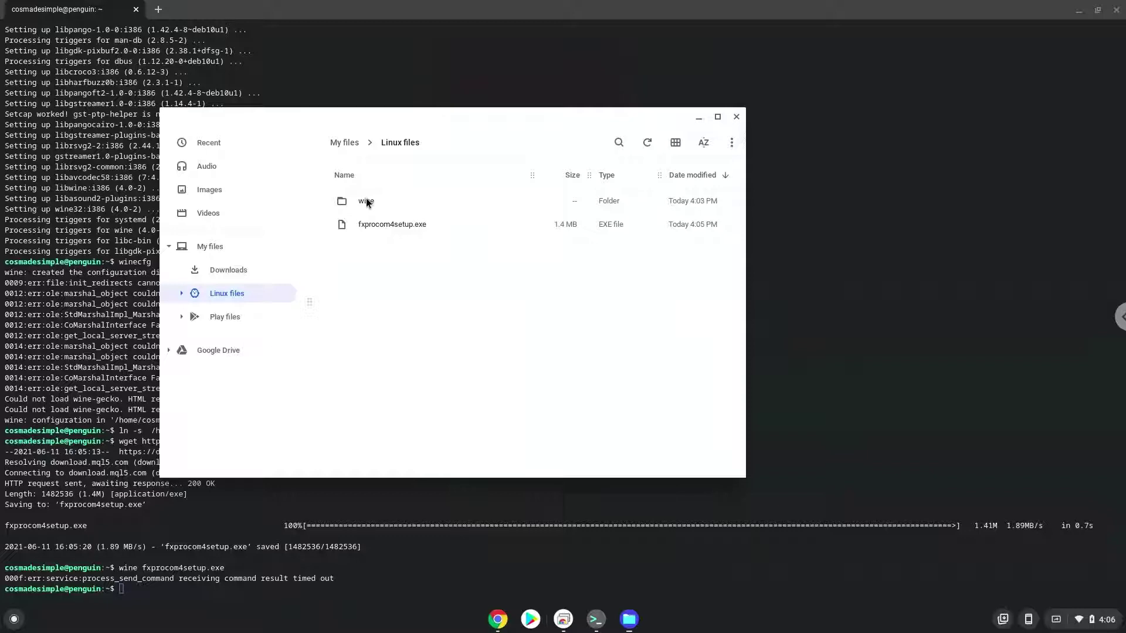
double_click(365, 201)
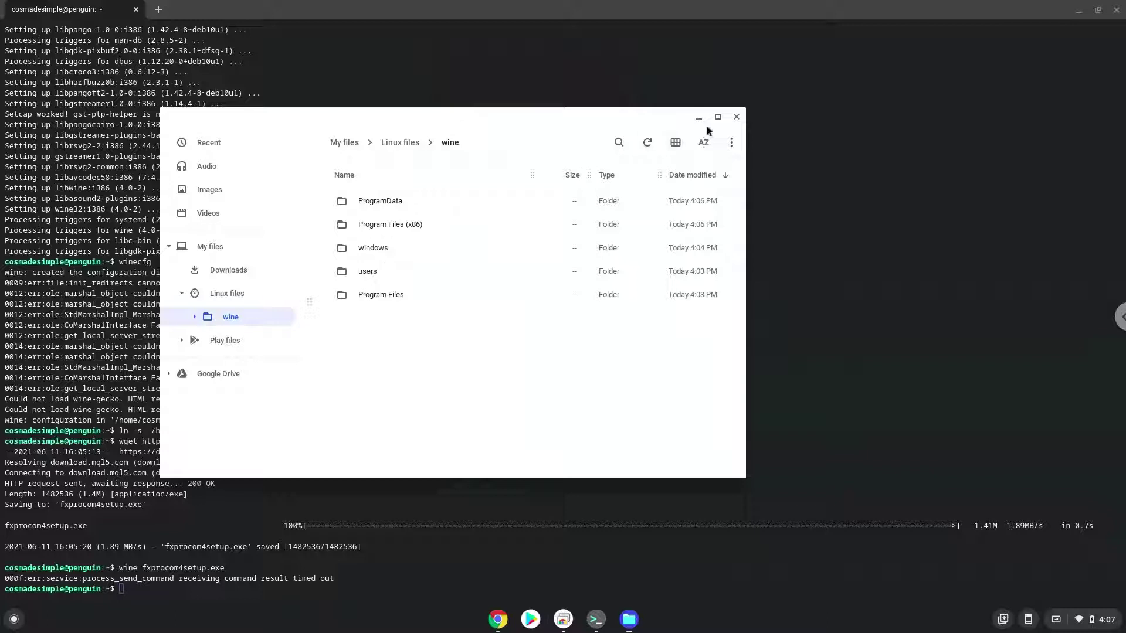
left_click(736, 117)
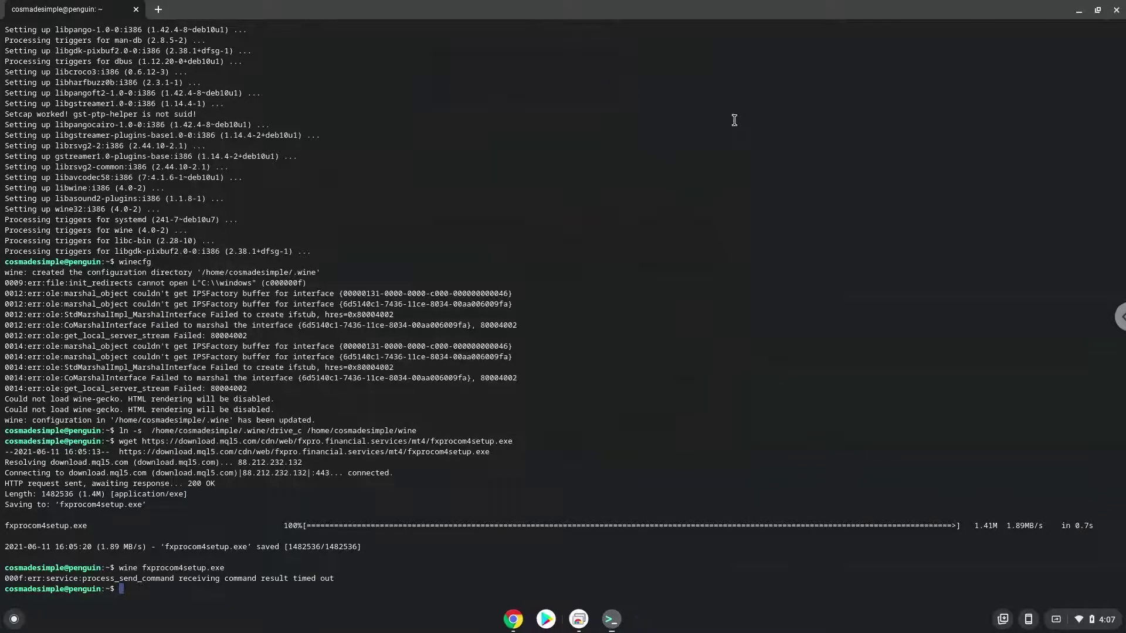
Copy the doc's wine start line for 'FxPro - MetaTrader 4.lnk', then return to the terminal.
left_click(514, 620)
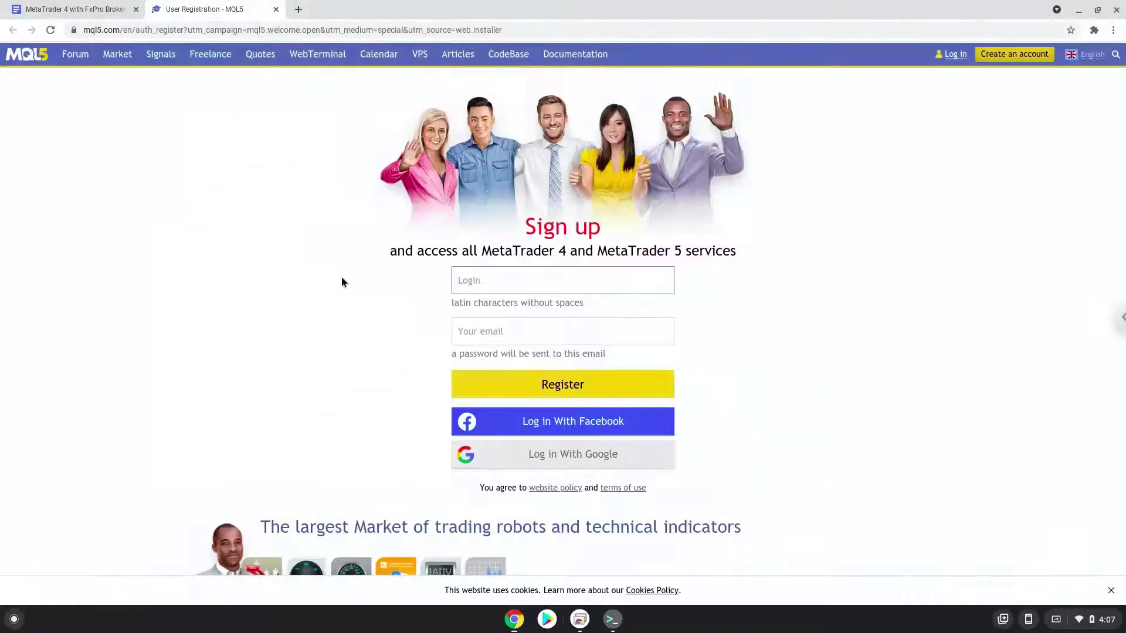
left_click(88, 13)
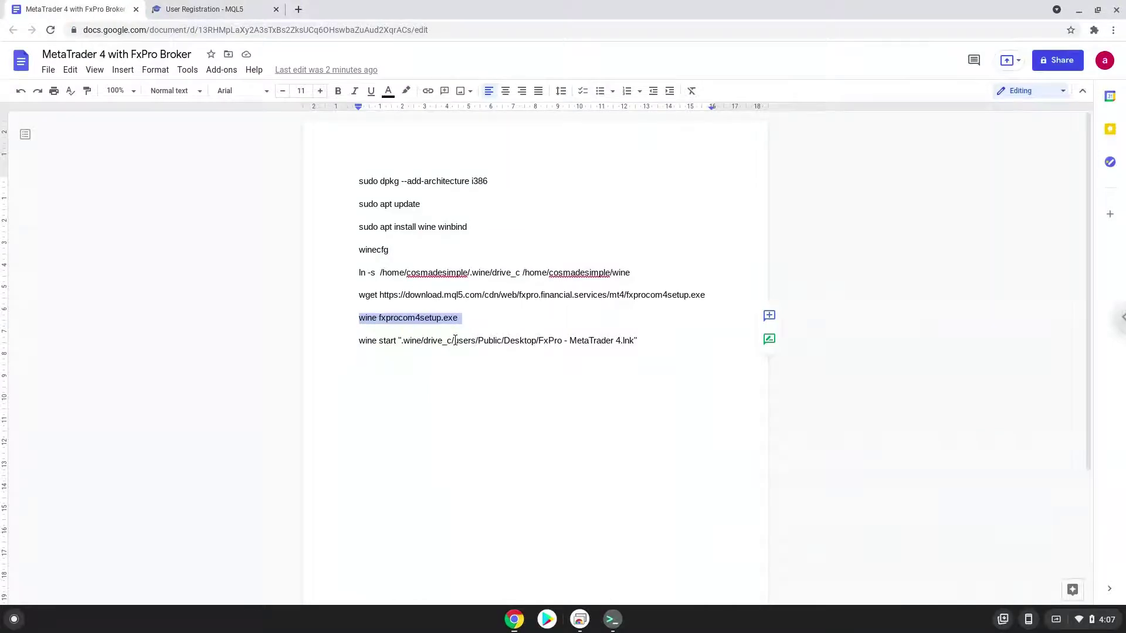
triple_click(455, 341)
right_click(455, 341)
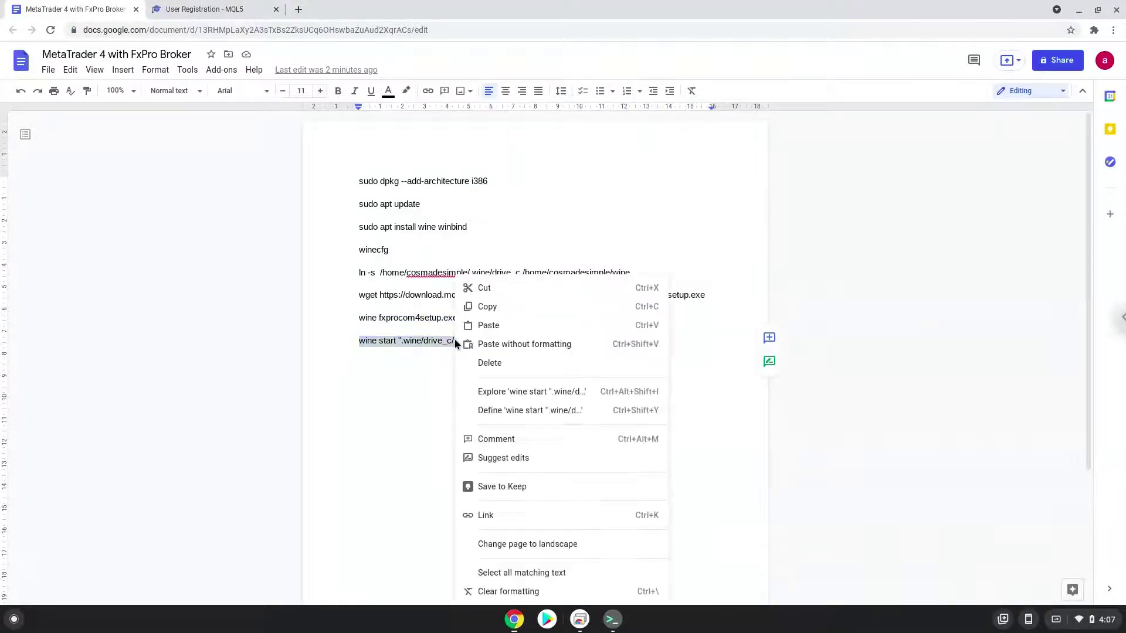
left_click(488, 308)
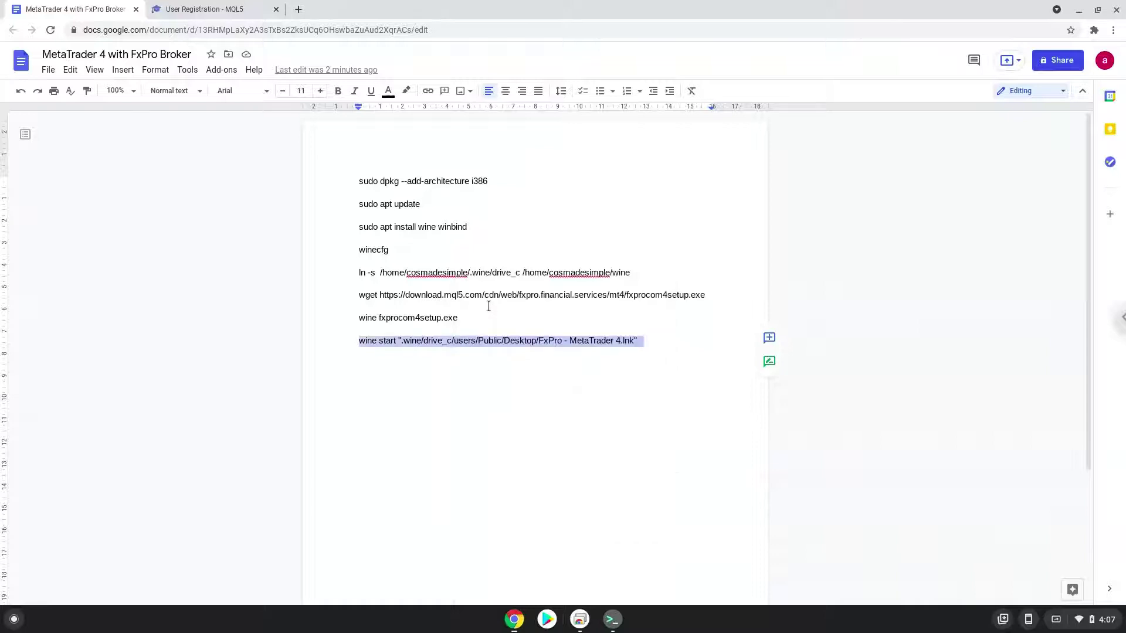
left_click(614, 625)
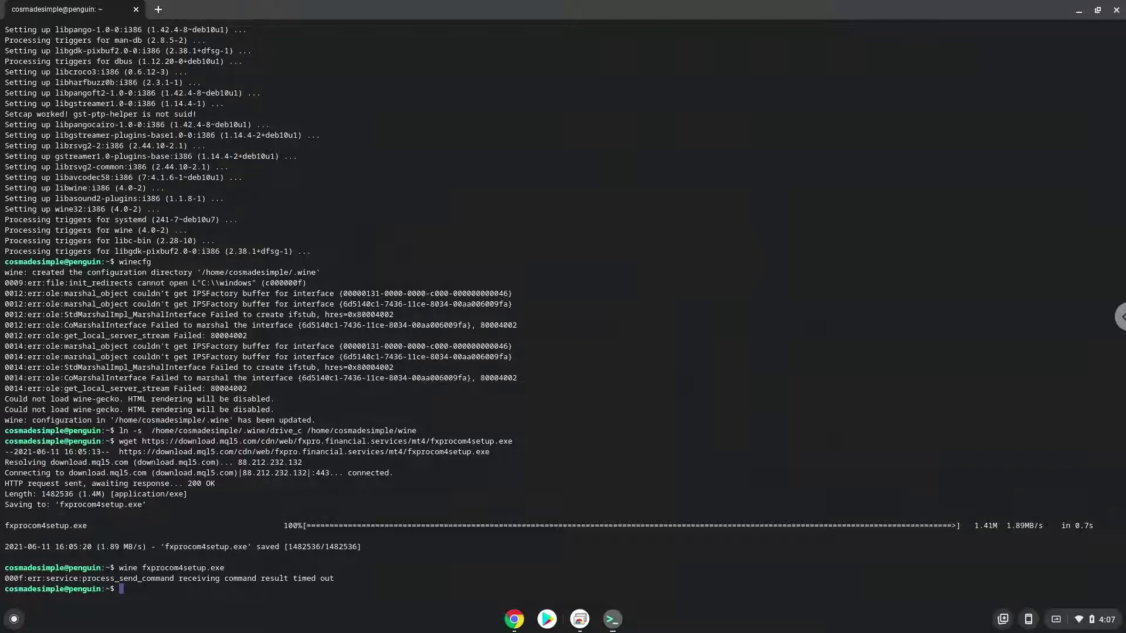
Bring the browser back to the front while MetaTrader 4 launches under Wine.
left_click(514, 621)
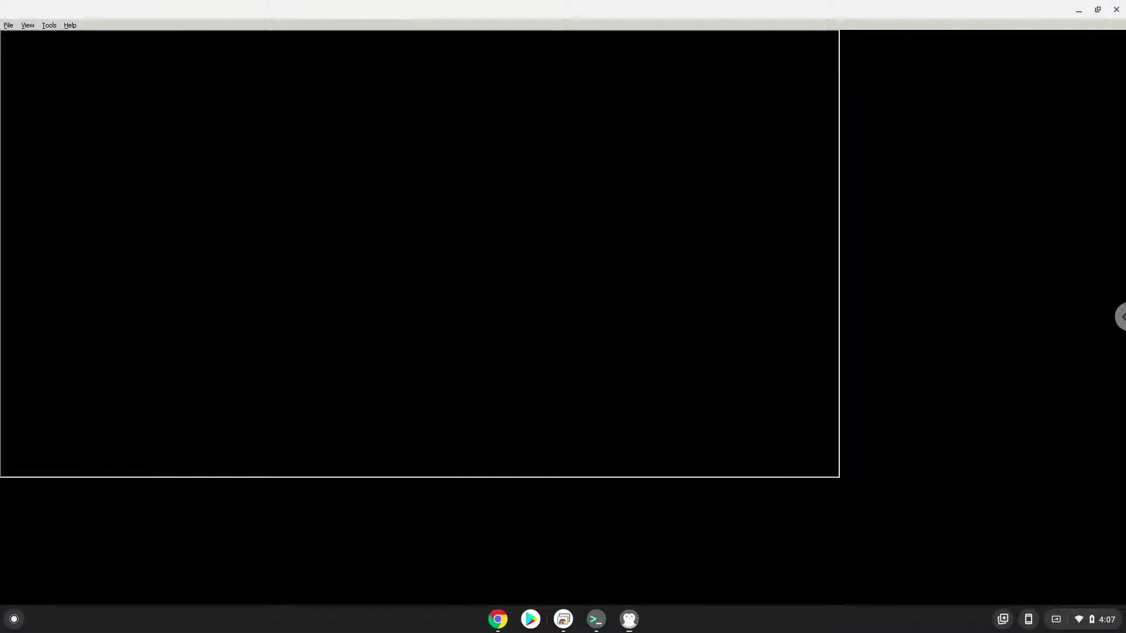